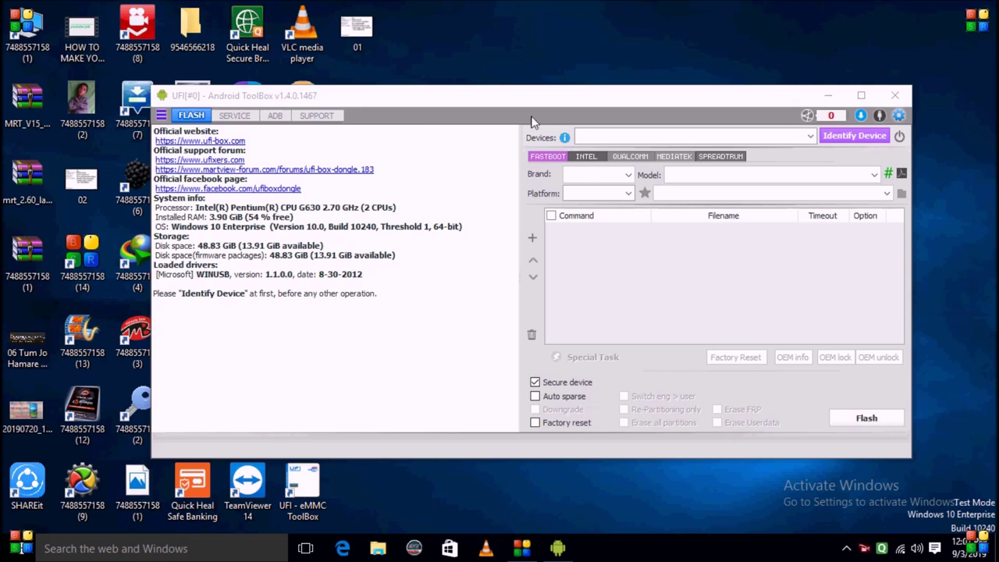
{"action": "mouse_move", "coordinate": [528, 99]}
{"action": "left_mouse_down"}
{"action": "mouse_move", "coordinate": [591, 94]}
{"action": "mouse_move", "coordinate": [547, 95]}
{"action": "left_mouse_up"}
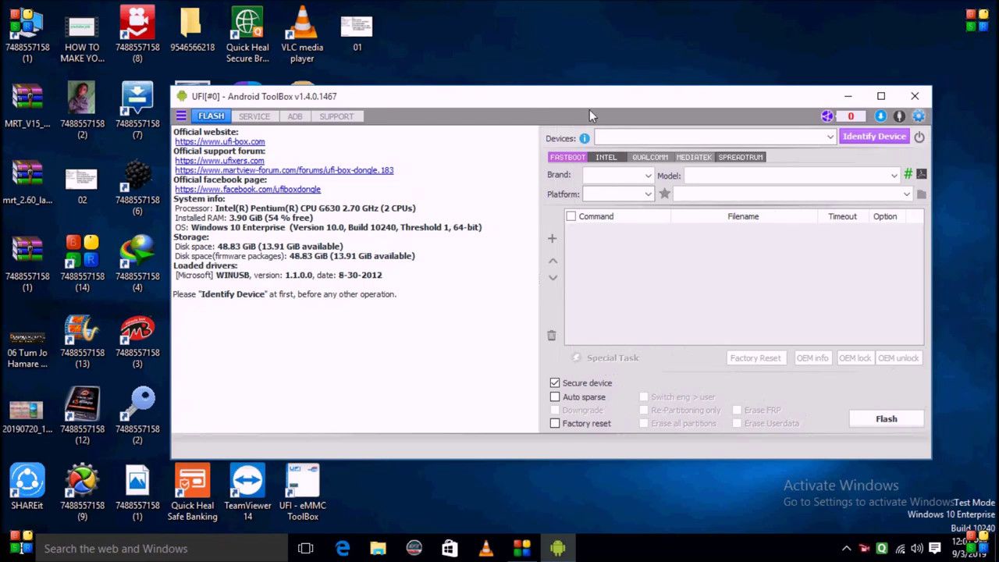
{"action": "left_click_drag", "start_coordinate": [591, 100], "coordinate": [557, 100]}
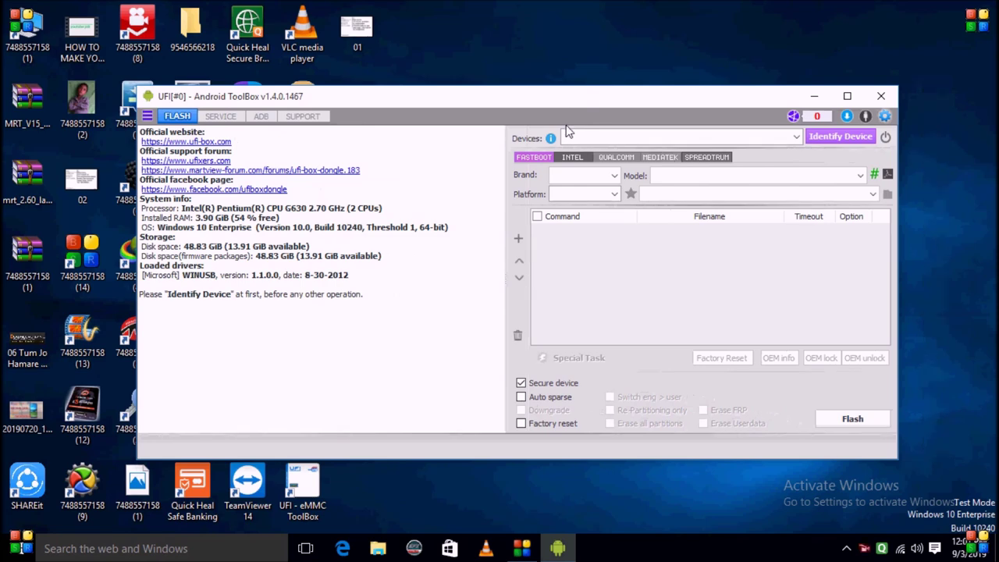
{"action": "left_click_drag", "start_coordinate": [536, 101], "coordinate": [567, 77]}
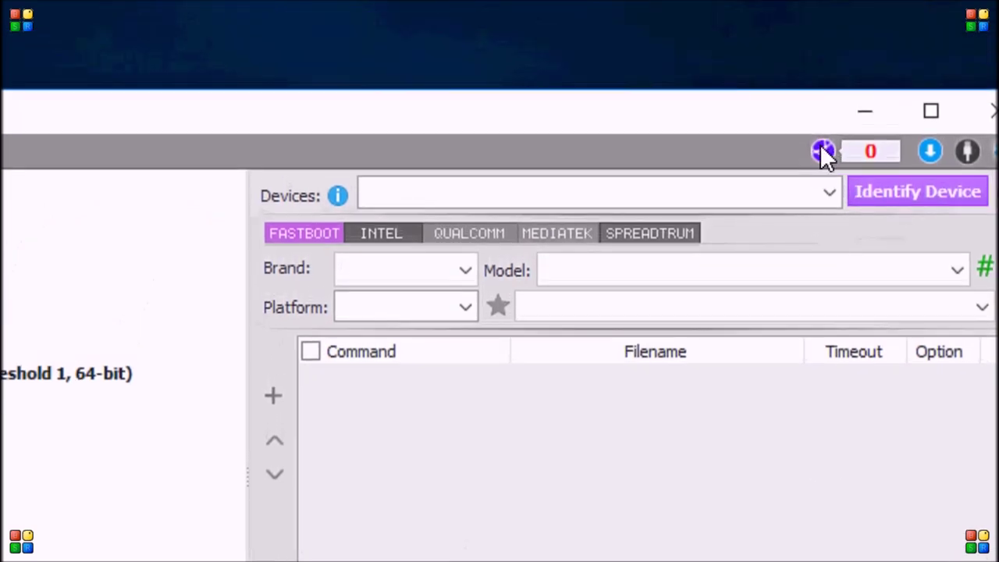
Check the server connection status and open the UFI Box account details with its credit balance and list of authorization services
{"action": "mouse_move", "coordinate": [821, 146]}
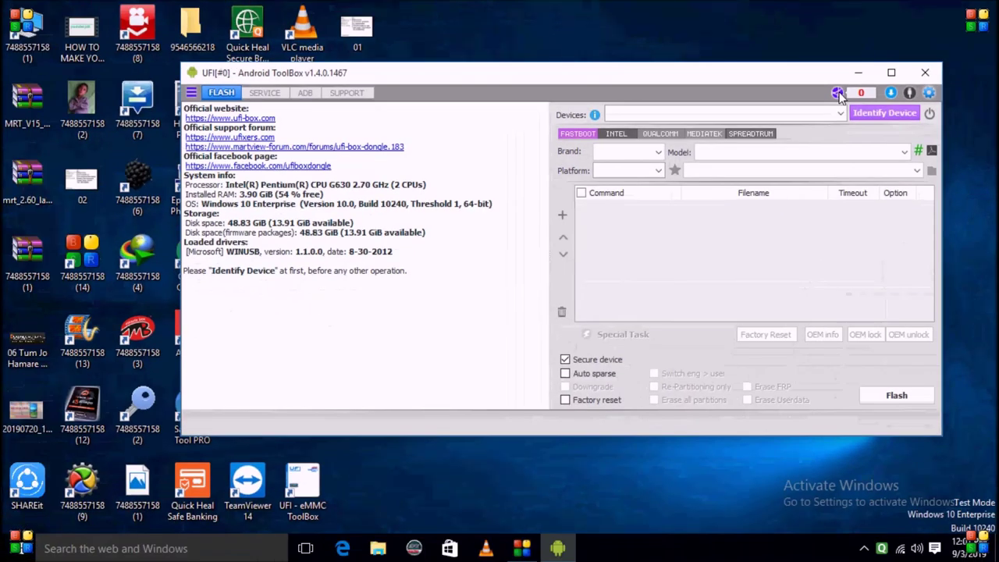
{"action": "left_click", "coordinate": [838, 94]}
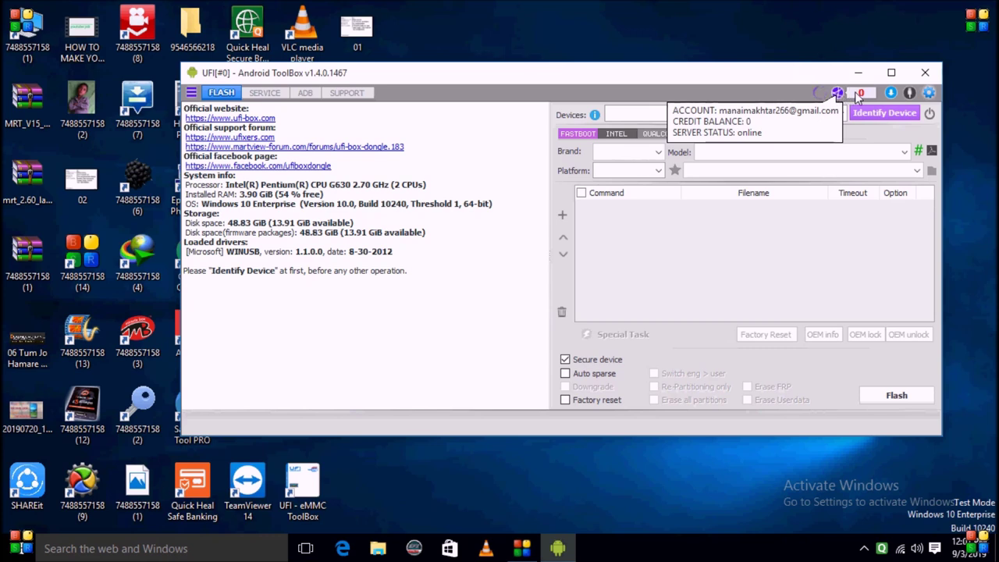
{"action": "left_click", "coordinate": [858, 93]}
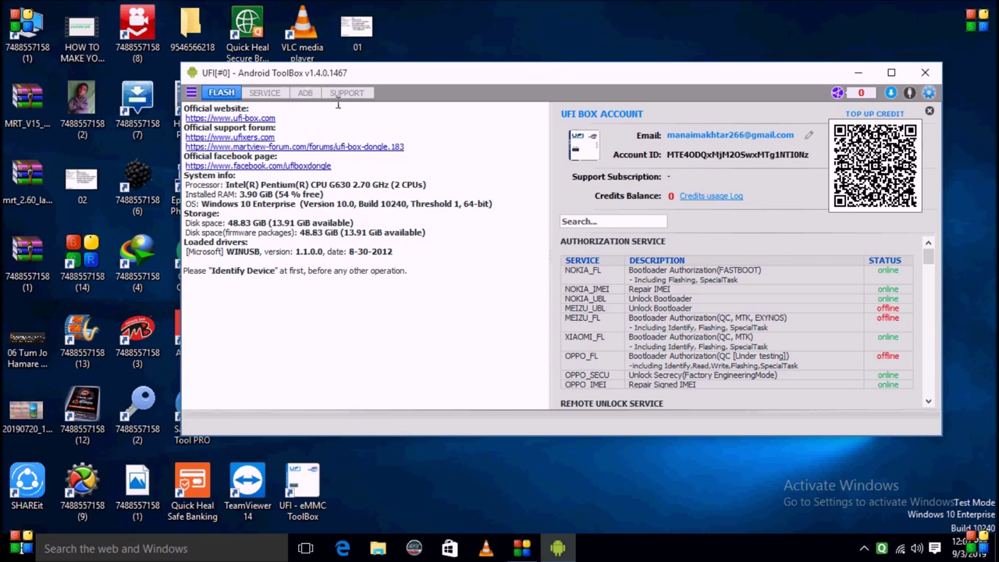
Look over the Service section's remote service forms and the ADB section's partition tools
{"action": "left_click", "coordinate": [266, 93]}
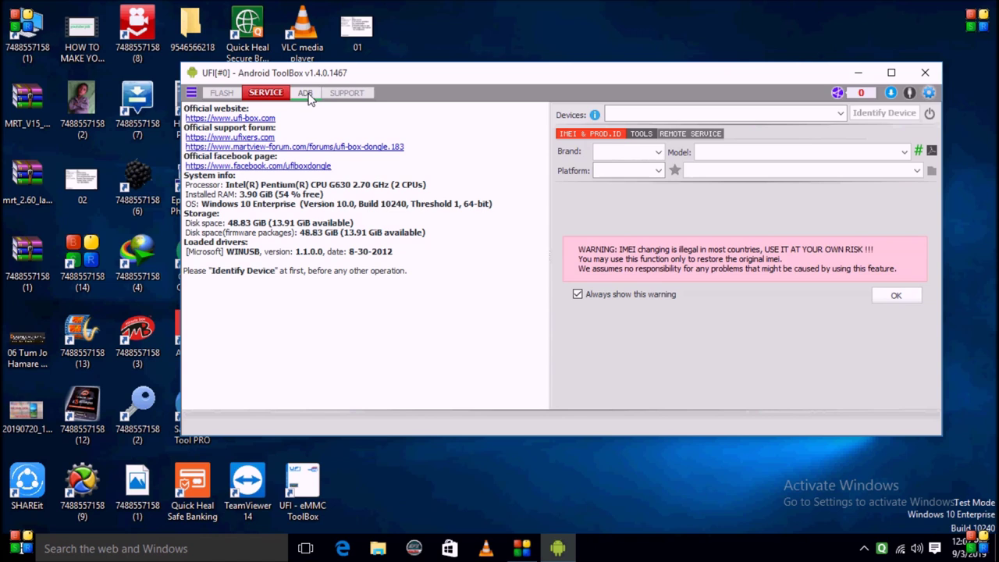
{"action": "left_click", "coordinate": [703, 134]}
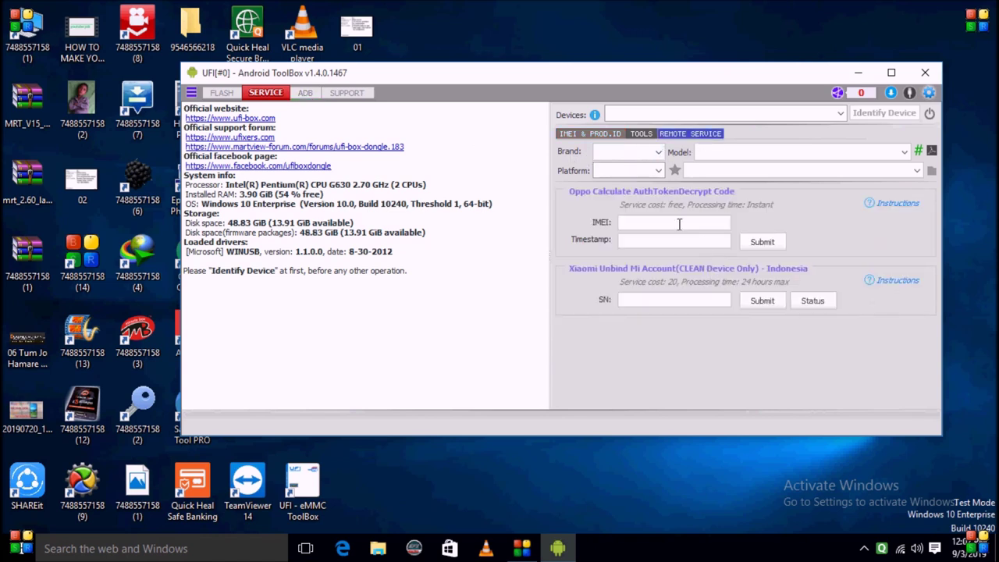
{"action": "left_click", "coordinate": [622, 223]}
{"action": "left_click", "coordinate": [306, 94]}
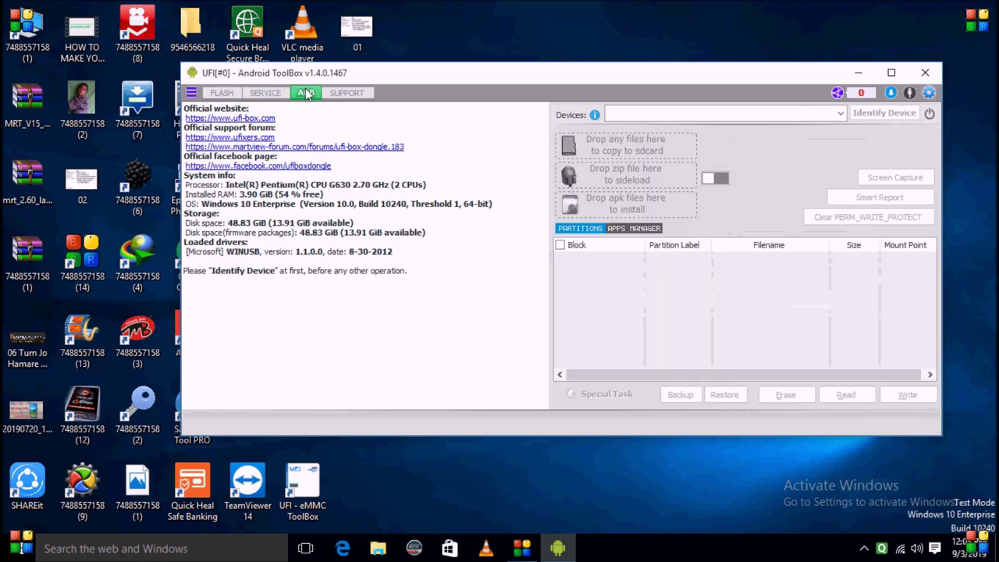
Expand the Android folder in the support download area and look through its brand folders as far as Oppo
{"action": "left_click", "coordinate": [353, 93]}
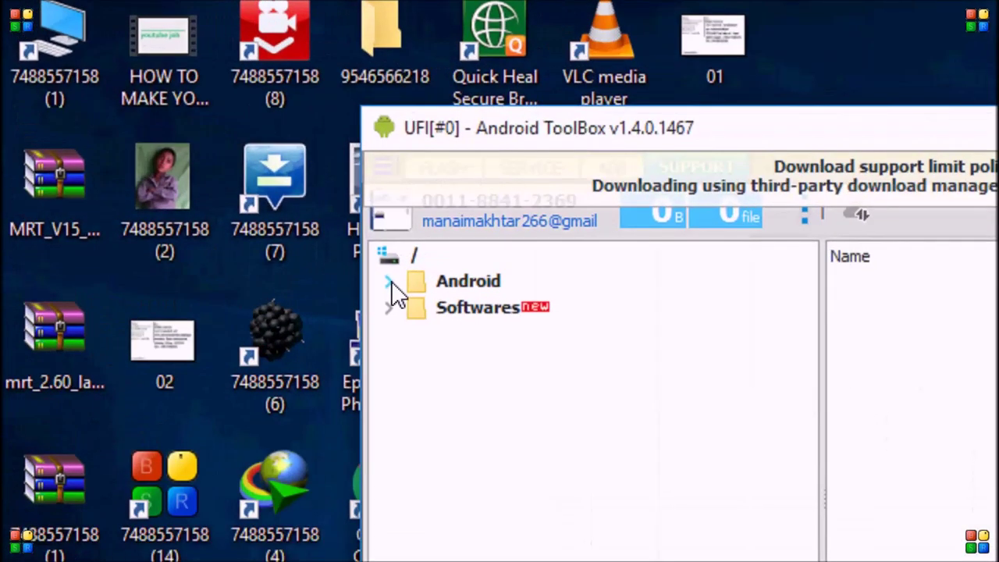
{"action": "left_click", "coordinate": [196, 153]}
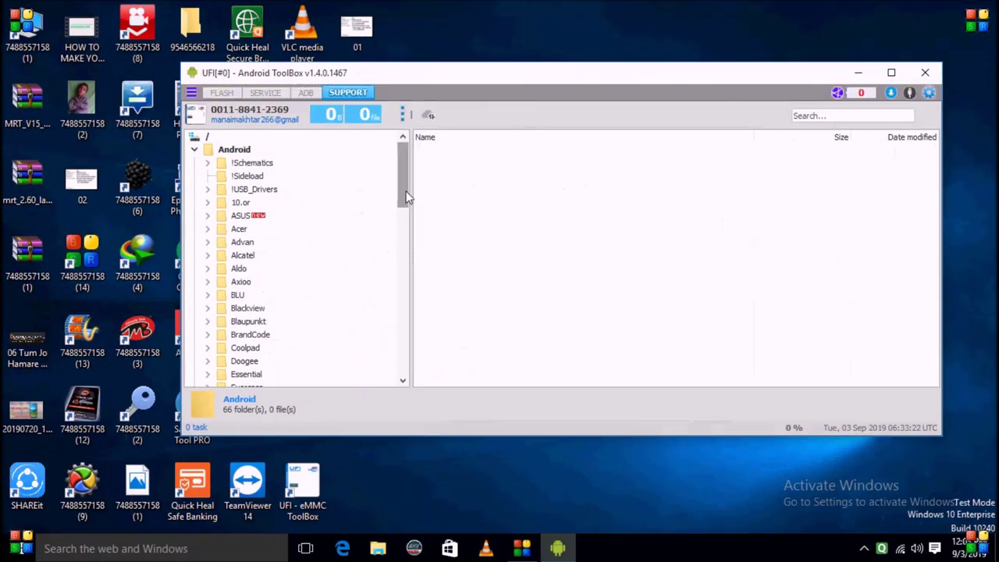
{"action": "scroll", "coordinate": [380, 342], "scroll_direction": "down", "scroll_amount": 5}
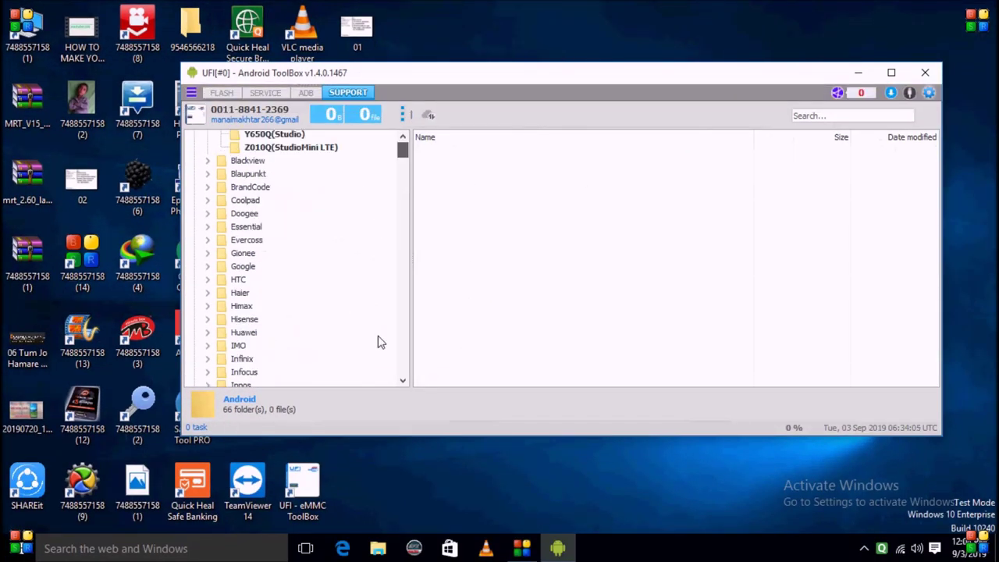
{"action": "scroll", "coordinate": [380, 342], "scroll_direction": "down", "scroll_amount": 1}
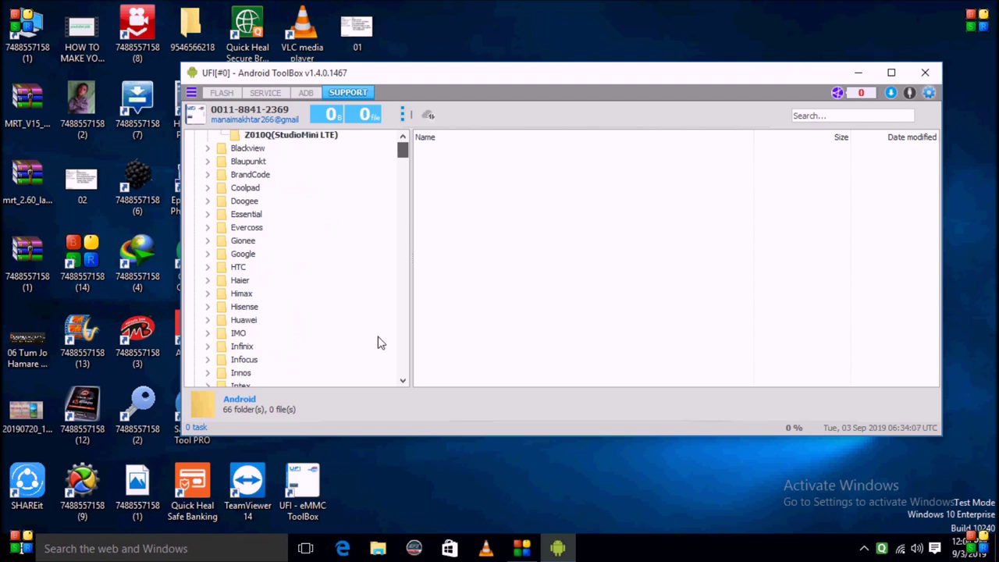
{"action": "scroll", "coordinate": [381, 344], "scroll_direction": "down", "scroll_amount": 8}
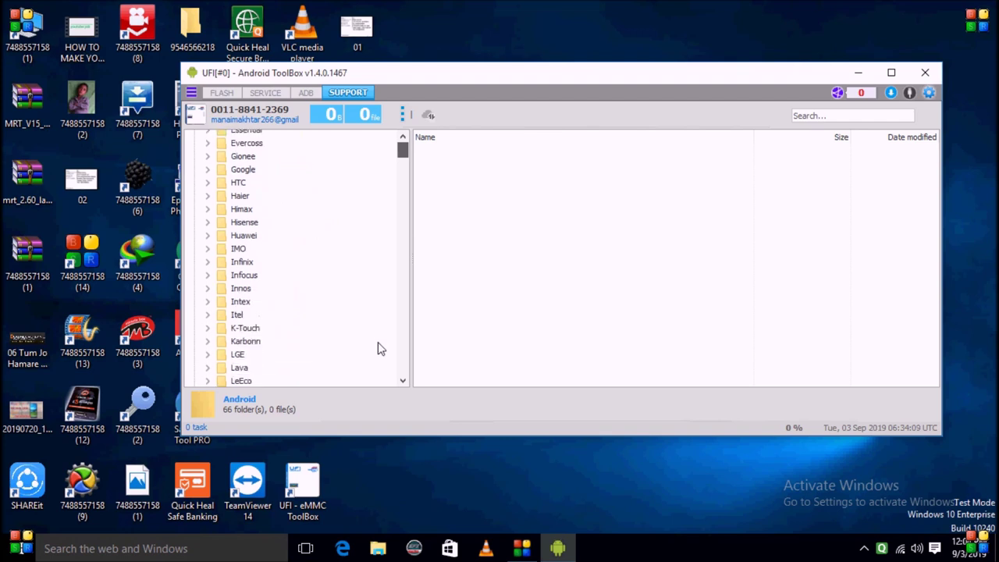
{"action": "scroll", "coordinate": [380, 350], "scroll_direction": "down", "scroll_amount": 6}
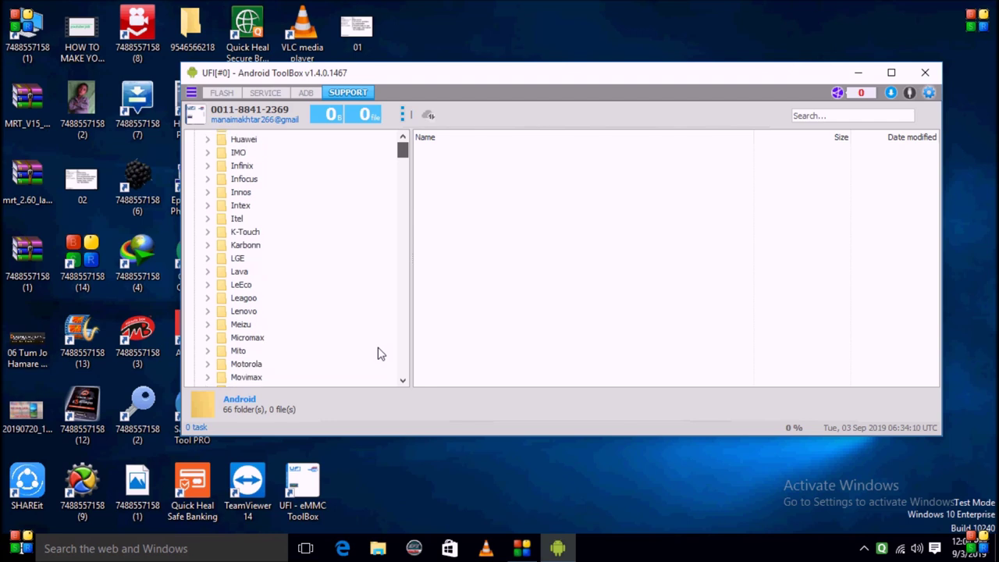
{"action": "scroll", "coordinate": [381, 355], "scroll_direction": "down", "scroll_amount": 1}
{"action": "scroll", "coordinate": [380, 356], "scroll_direction": "down", "scroll_amount": 1}
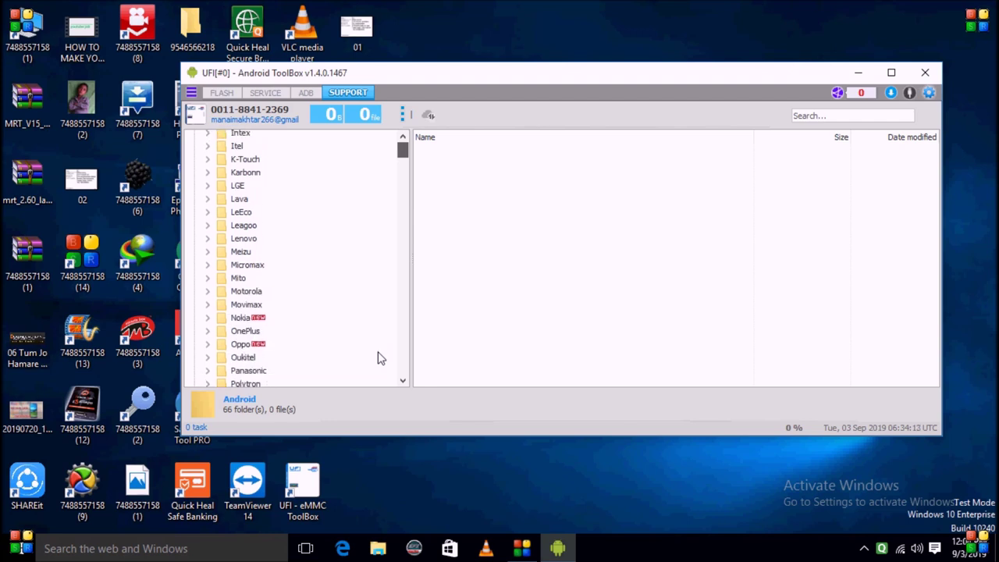
{"action": "scroll", "coordinate": [359, 345], "scroll_direction": "up", "scroll_amount": 2}
{"action": "left_click", "coordinate": [403, 380]}
{"action": "left_click", "coordinate": [402, 380]}
{"action": "left_click", "coordinate": [403, 380]}
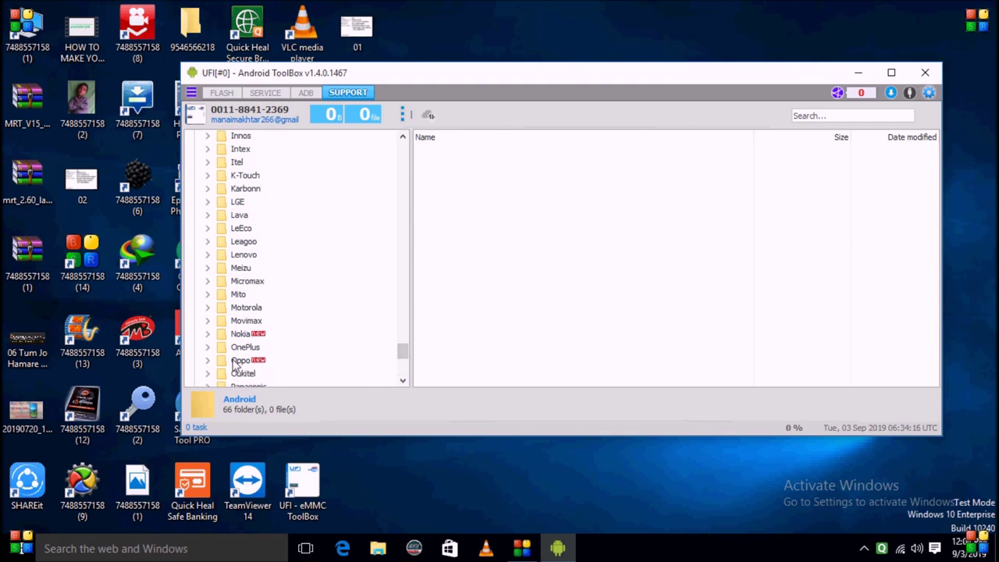
Expand the Oppo folder and open its Realme C2 subfolder to list the available firmware
{"action": "double_click", "coordinate": [233, 361]}
{"action": "left_click", "coordinate": [403, 381]}
{"action": "left_click_drag", "start_coordinate": [404, 379], "coordinate": [405, 380]}
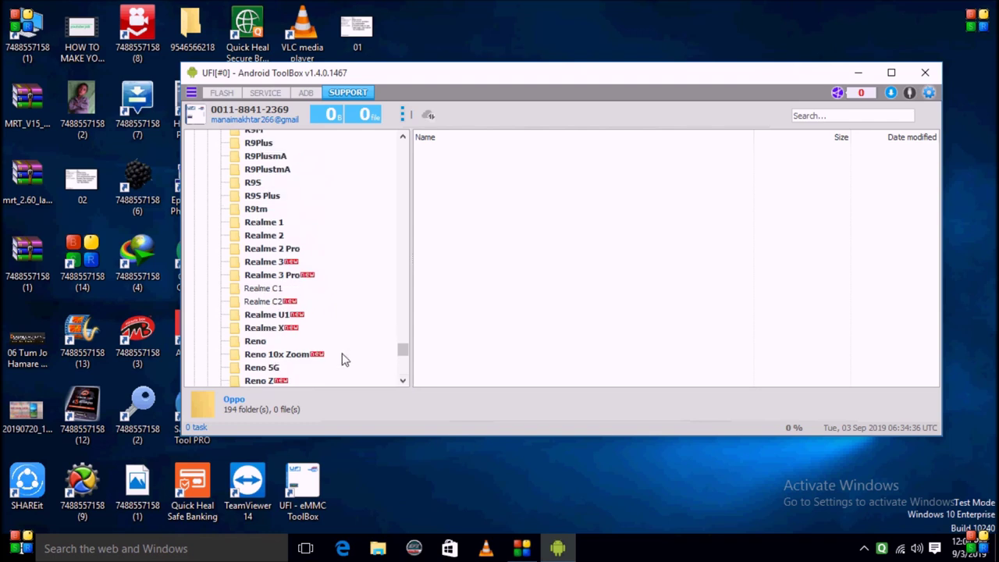
{"action": "left_click", "coordinate": [270, 301]}
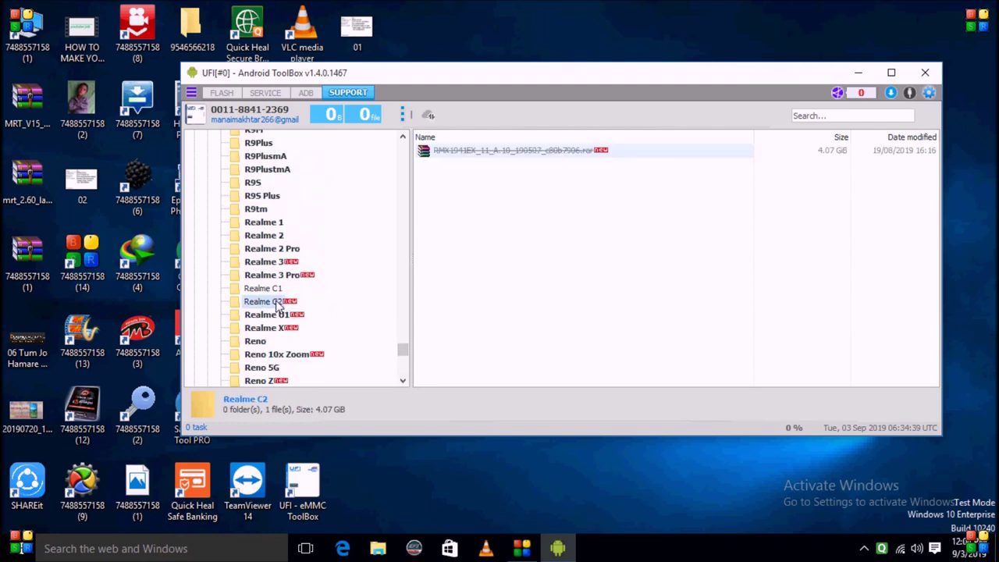
Try to share the Realme C2 archive RMX1941EX_11_A.10_190507_c80b7906.rar over BitTorrent and to download it again
{"action": "left_click", "coordinate": [460, 148]}
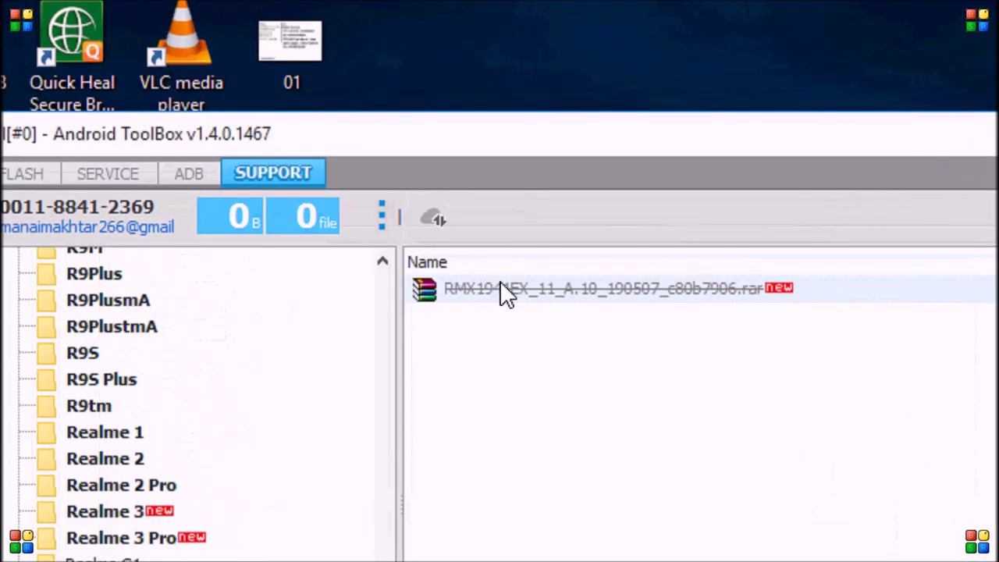
{"action": "left_click", "coordinate": [499, 282]}
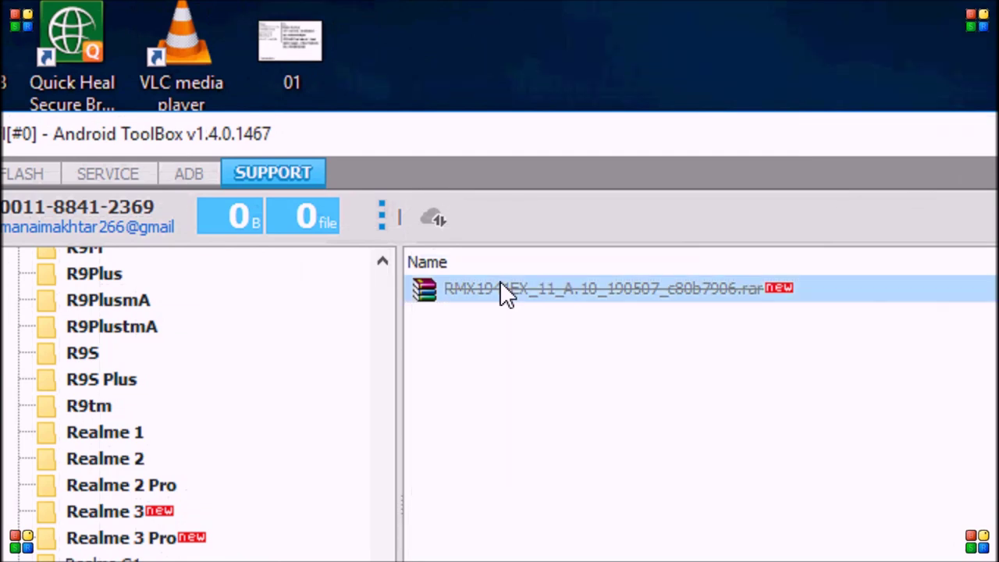
{"action": "right_click", "coordinate": [500, 282]}
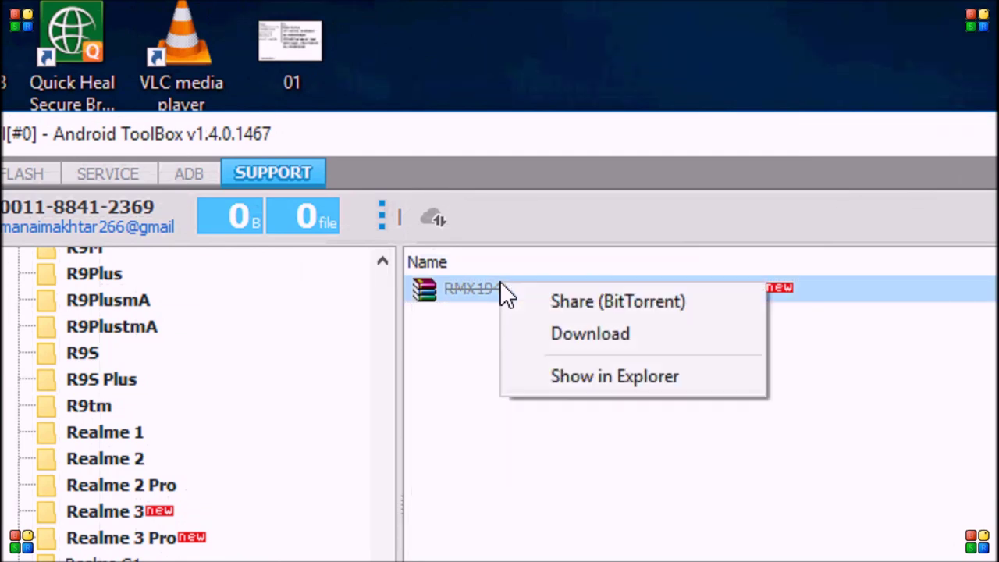
{"action": "left_click", "coordinate": [583, 302]}
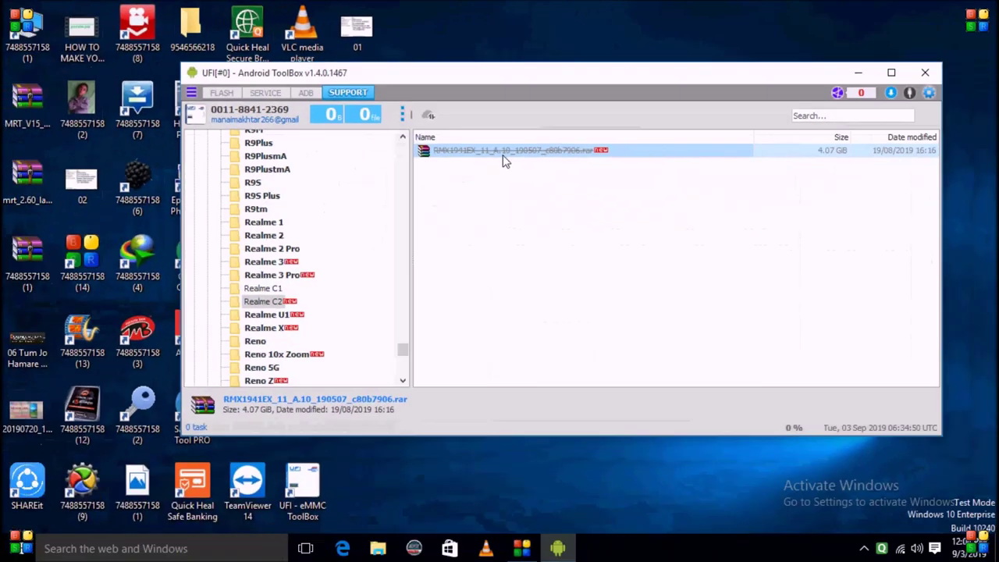
{"action": "right_click", "coordinate": [501, 151]}
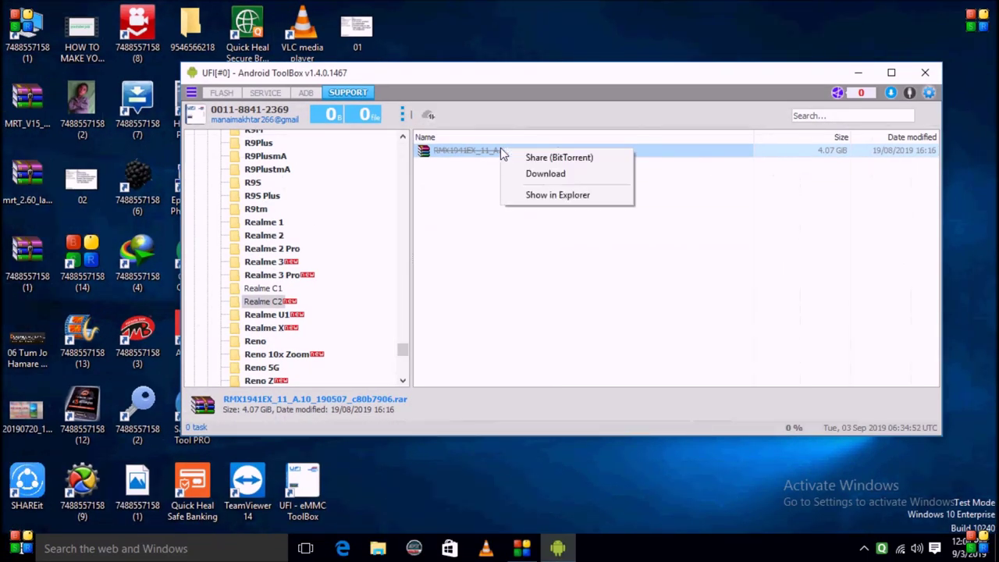
{"action": "left_click", "coordinate": [546, 158]}
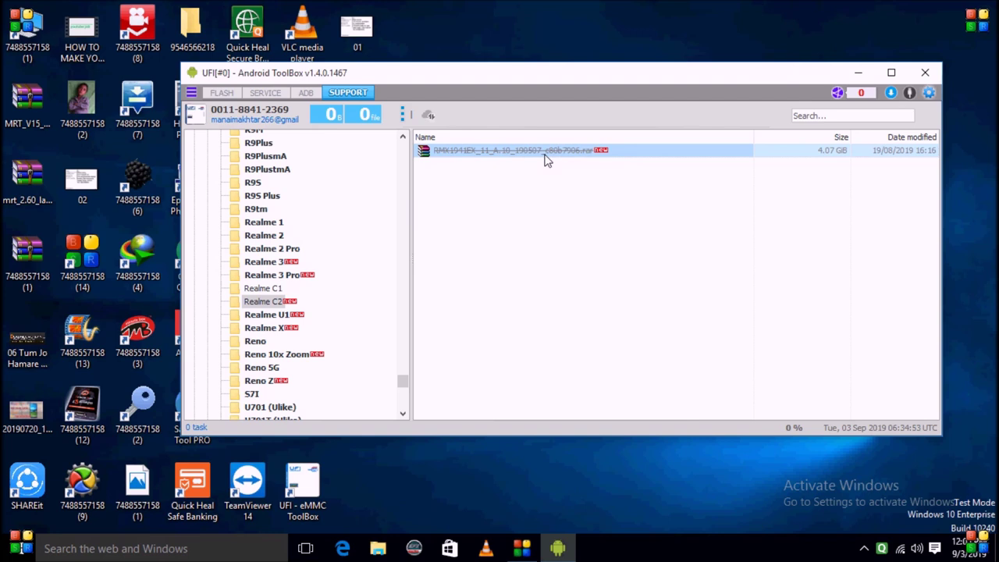
{"action": "double_click", "coordinate": [547, 156]}
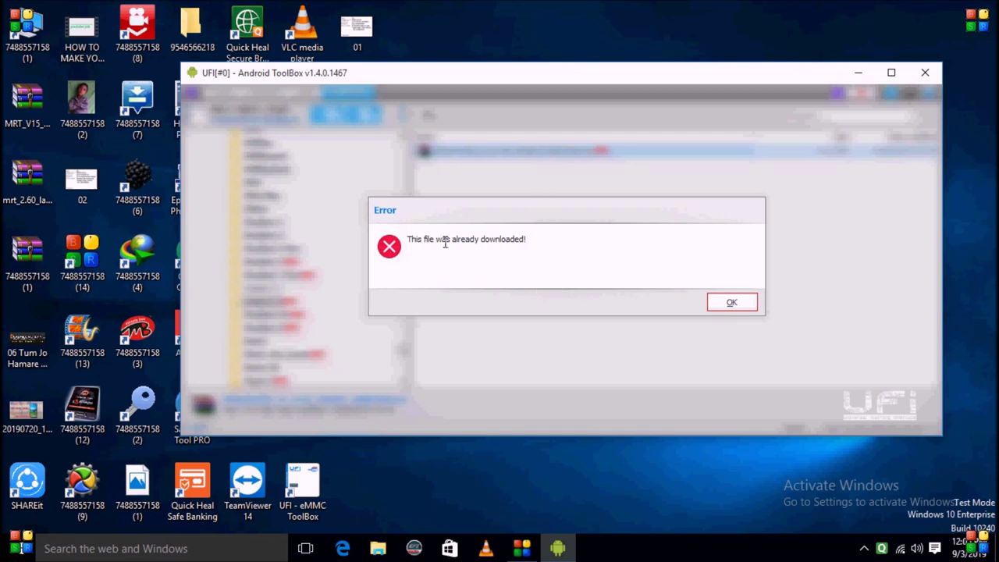
{"action": "left_click", "coordinate": [731, 303]}
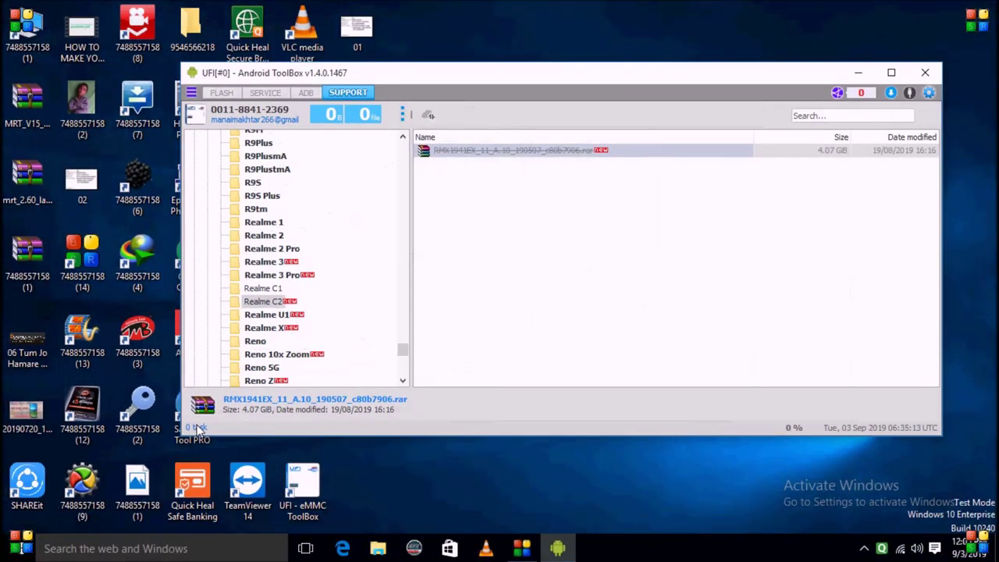
Show the downloaded Realme C2 firmware archive in its local folder, select it, and close the folder window
{"action": "right_click", "coordinate": [504, 154]}
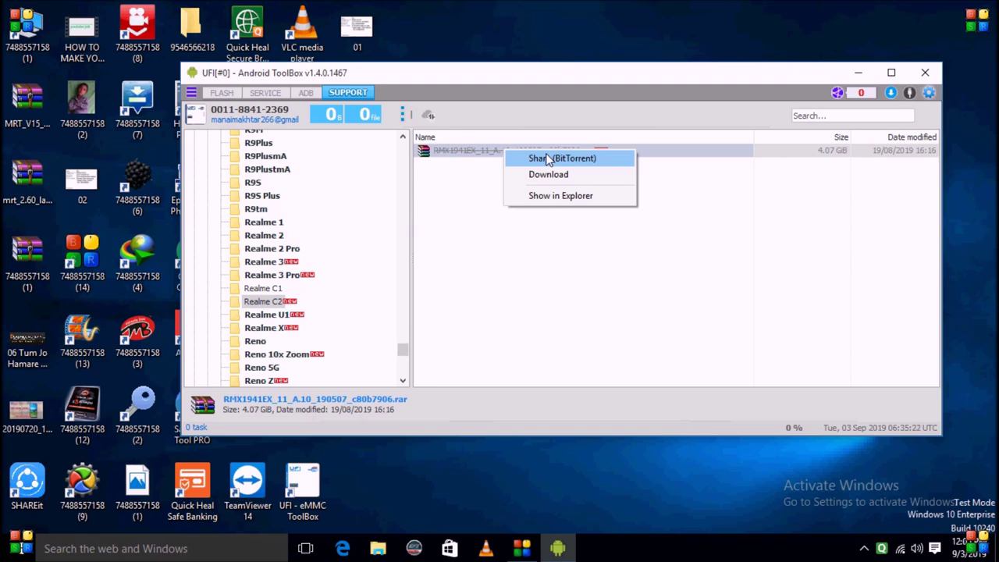
{"action": "left_click", "coordinate": [572, 196]}
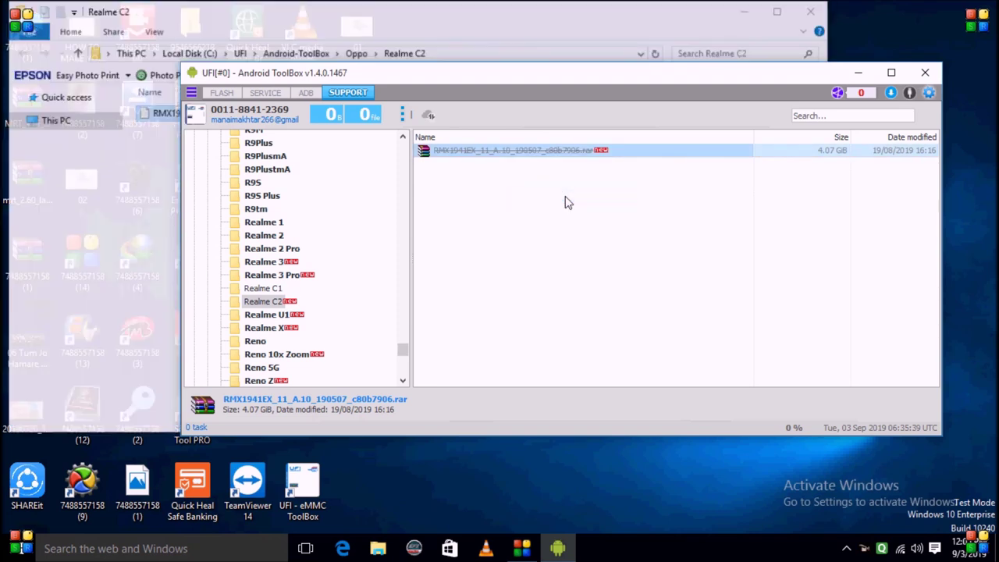
{"action": "left_click", "coordinate": [141, 165]}
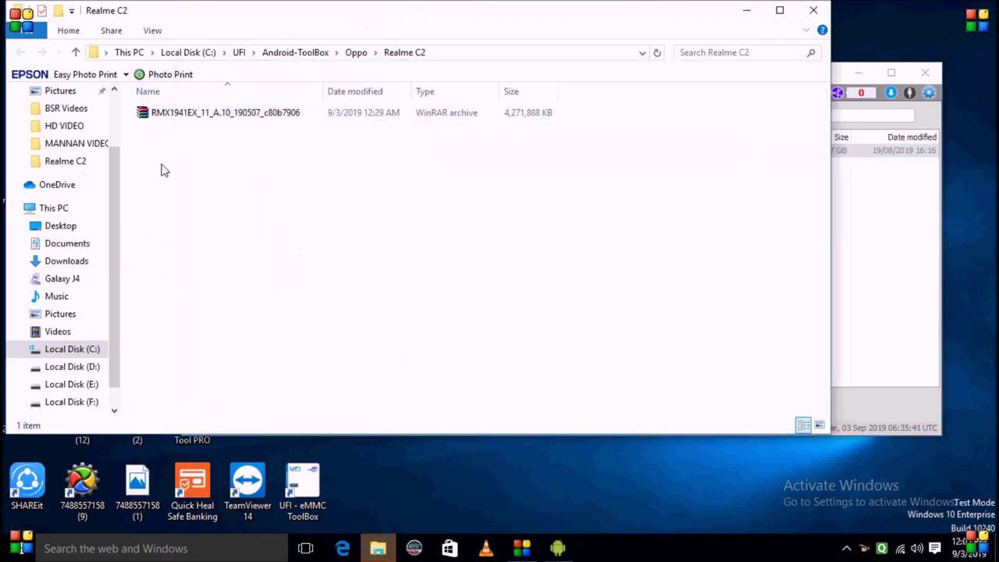
{"action": "left_click", "coordinate": [194, 115]}
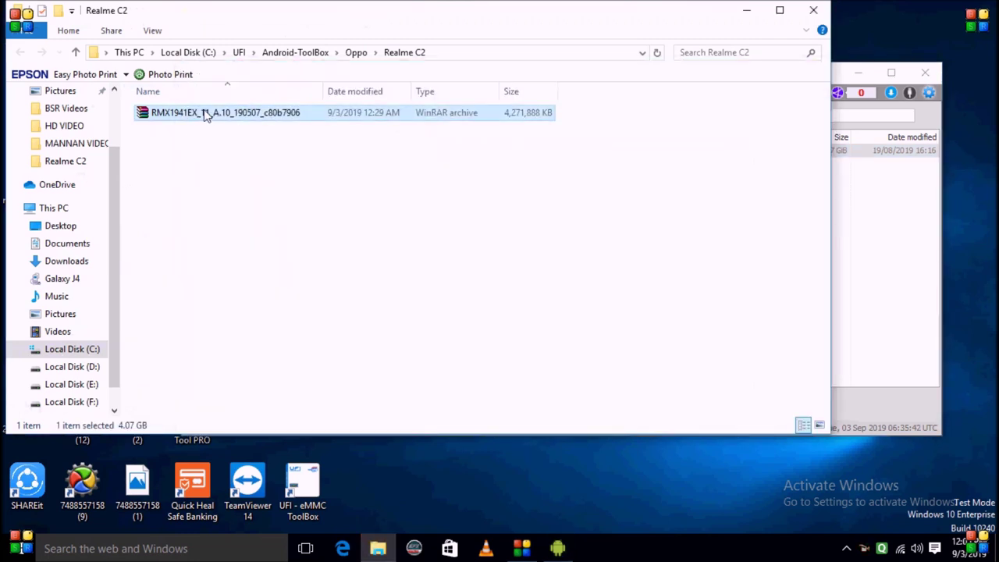
{"action": "left_click", "coordinate": [815, 11]}
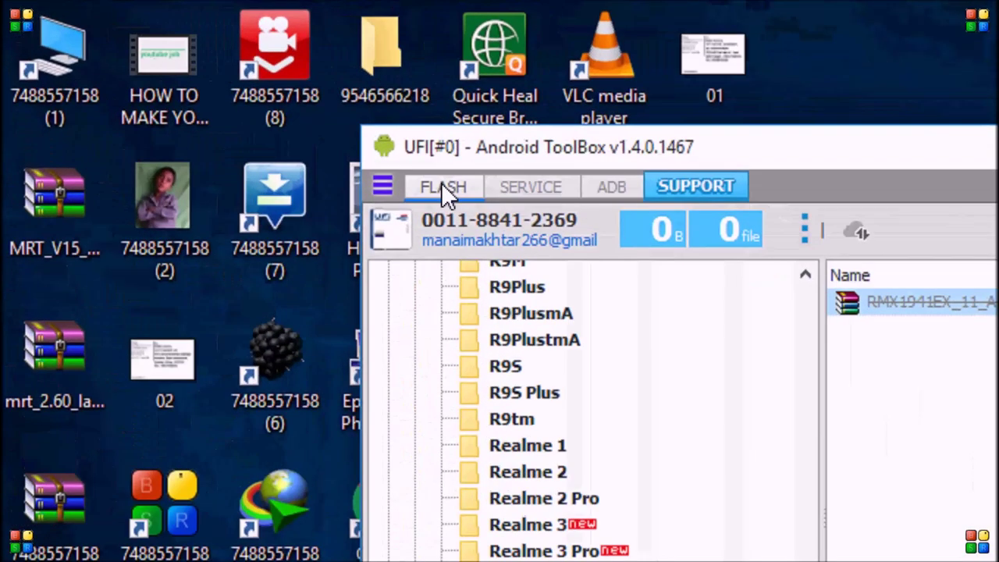
Go to the flash section, upgrade the UFI firmware, and accept the application restart
{"action": "left_click", "coordinate": [221, 93]}
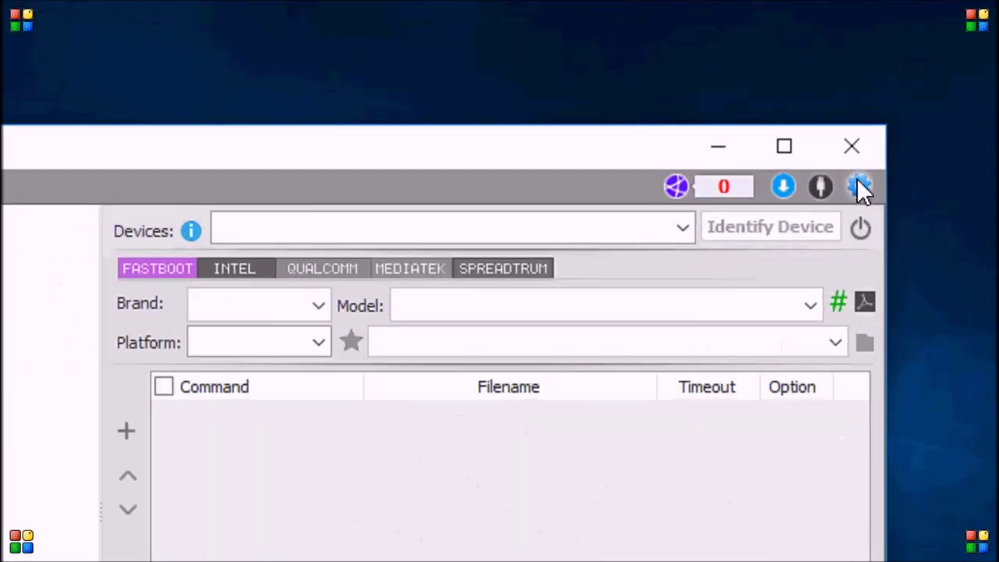
{"action": "left_click", "coordinate": [859, 185]}
{"action": "left_click", "coordinate": [858, 185]}
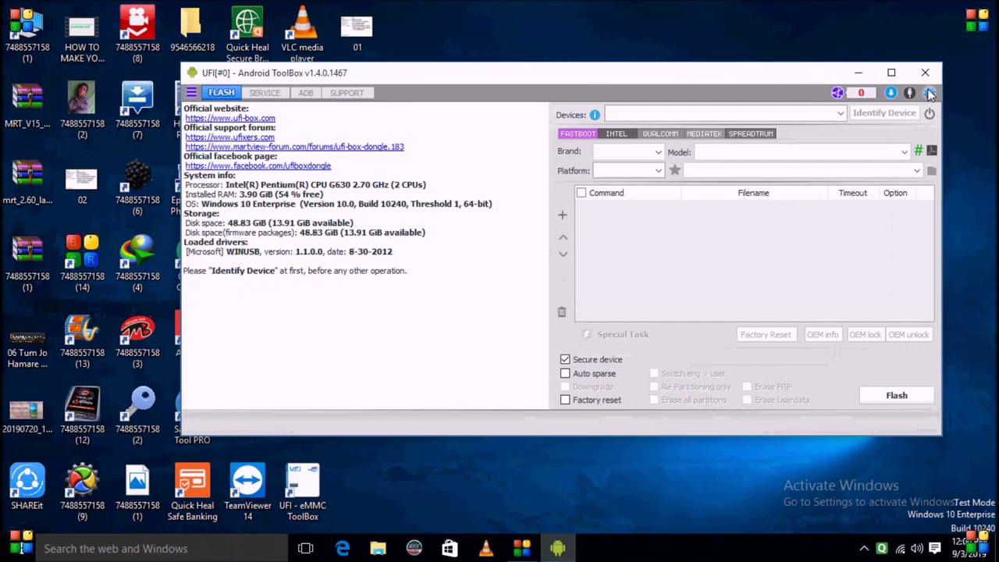
{"action": "left_click", "coordinate": [925, 98]}
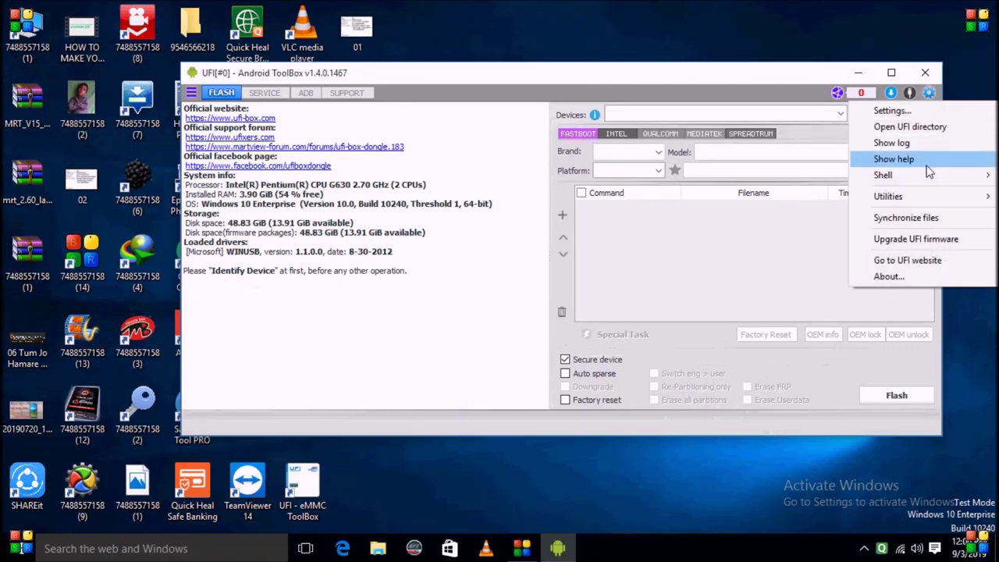
{"action": "left_click", "coordinate": [915, 239]}
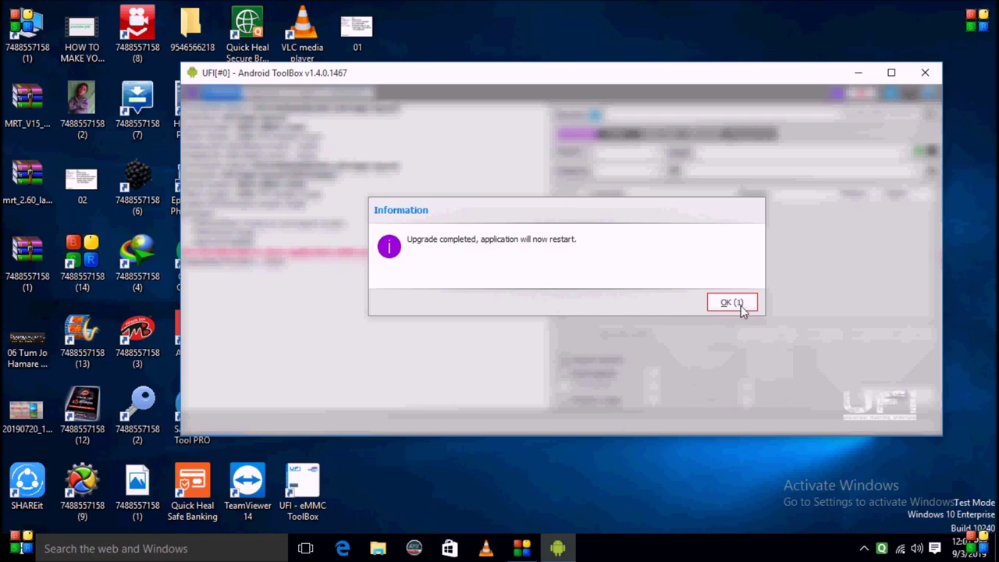
{"action": "left_click", "coordinate": [725, 304]}
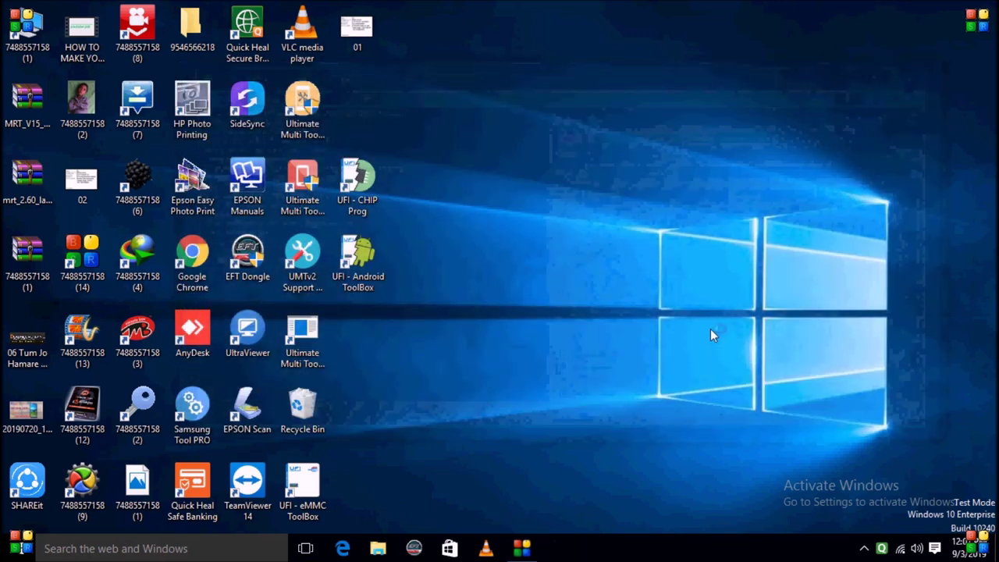
Dismiss the smart card resource manager error during the application restart
{"action": "right_click", "coordinate": [673, 306]}
{"action": "left_click", "coordinate": [704, 348]}
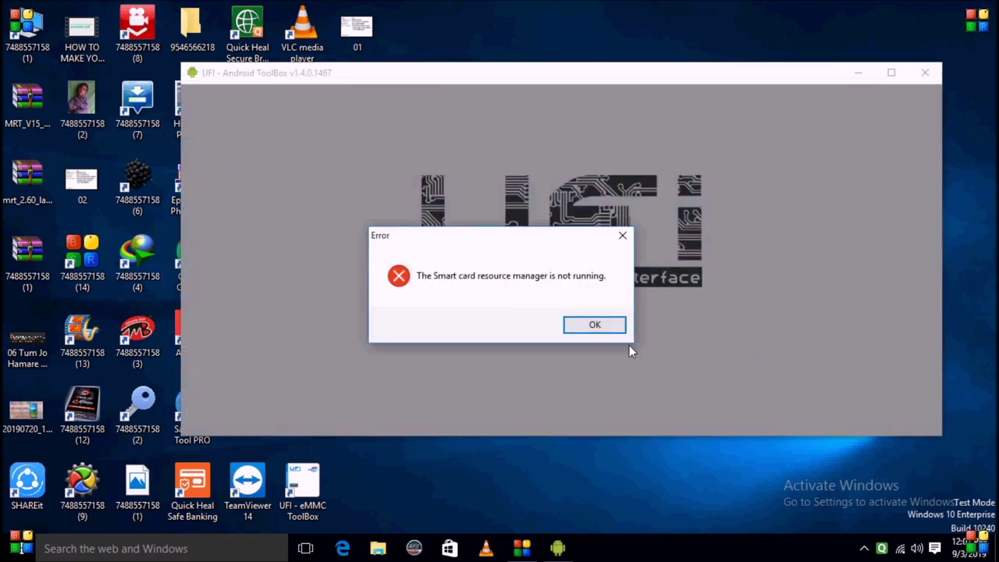
{"action": "left_click", "coordinate": [616, 324]}
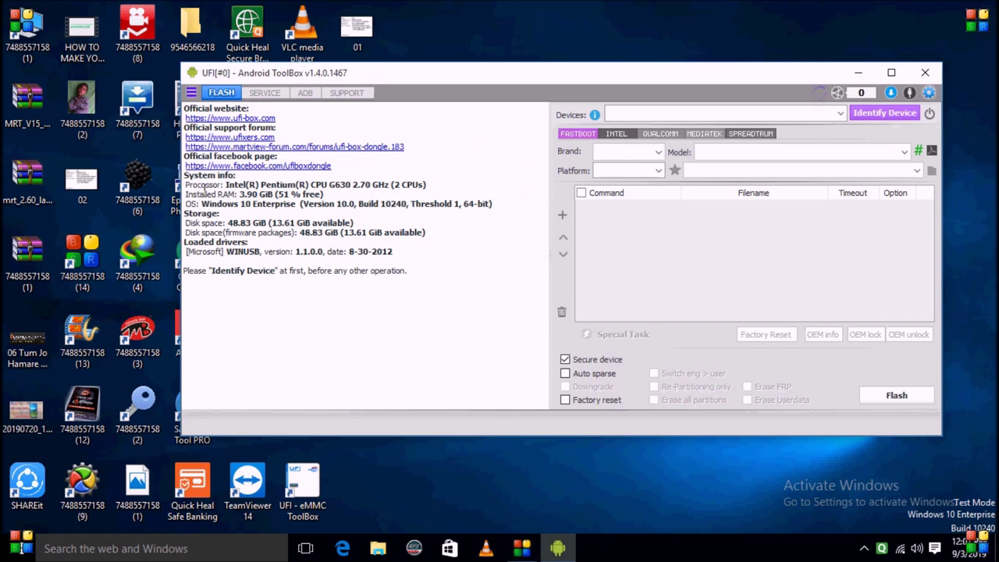
{"action": "left_click", "coordinate": [139, 294]}
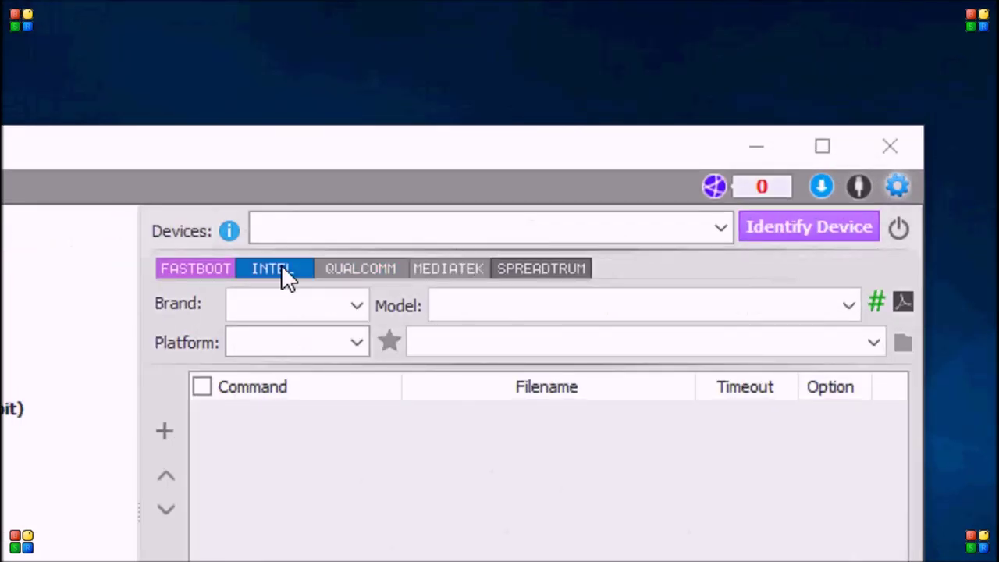
Switch to MediaTek flashing and choose Oppo as the device brand
{"action": "left_click", "coordinate": [433, 269]}
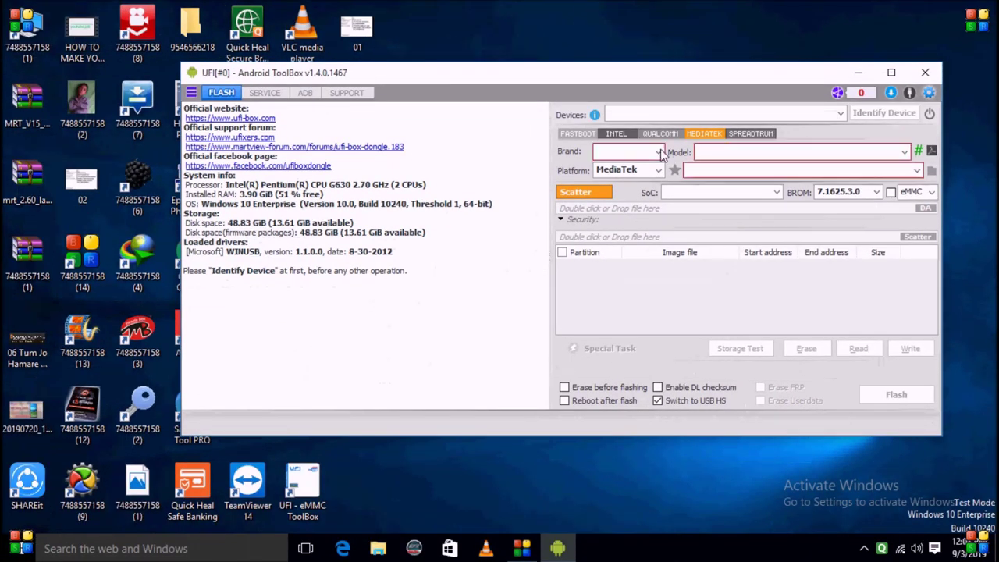
{"action": "left_click", "coordinate": [617, 170]}
{"action": "left_click_drag", "start_coordinate": [661, 196], "coordinate": [664, 273]}
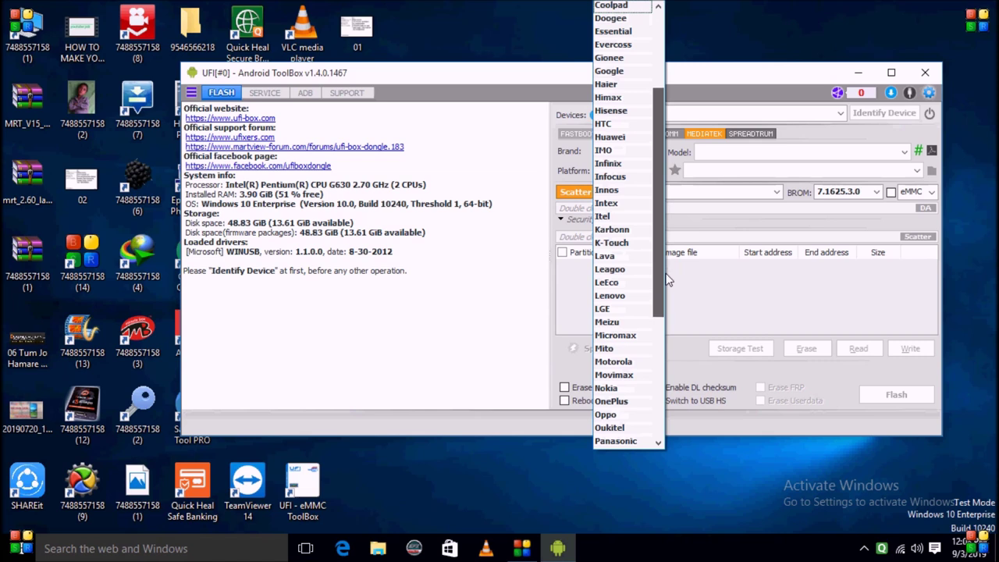
{"action": "left_click", "coordinate": [630, 416]}
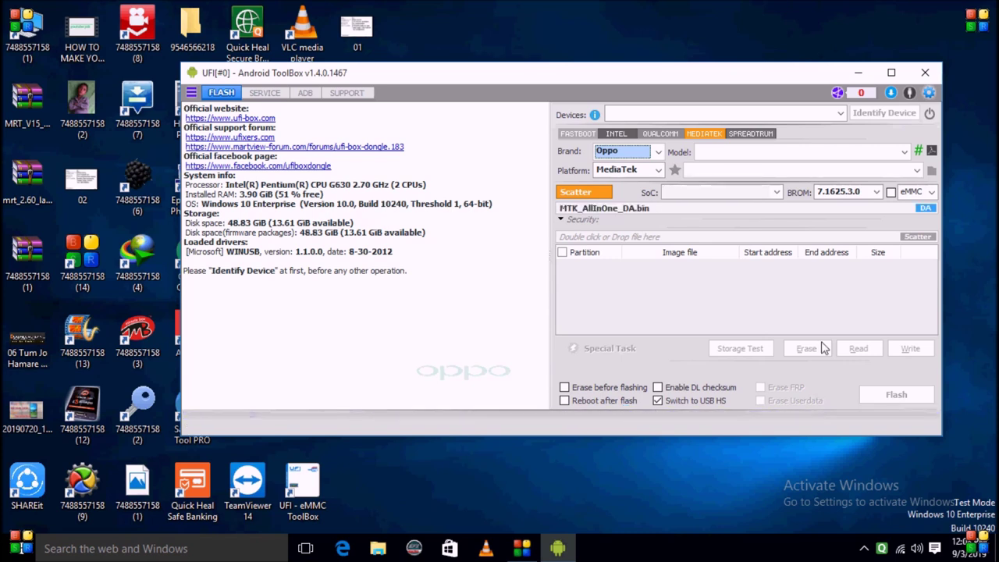
Choose Realme C2 as the Oppo model for flashing
{"action": "left_click", "coordinate": [906, 154]}
{"action": "scroll", "coordinate": [848, 285], "scroll_direction": "down", "scroll_amount": 11}
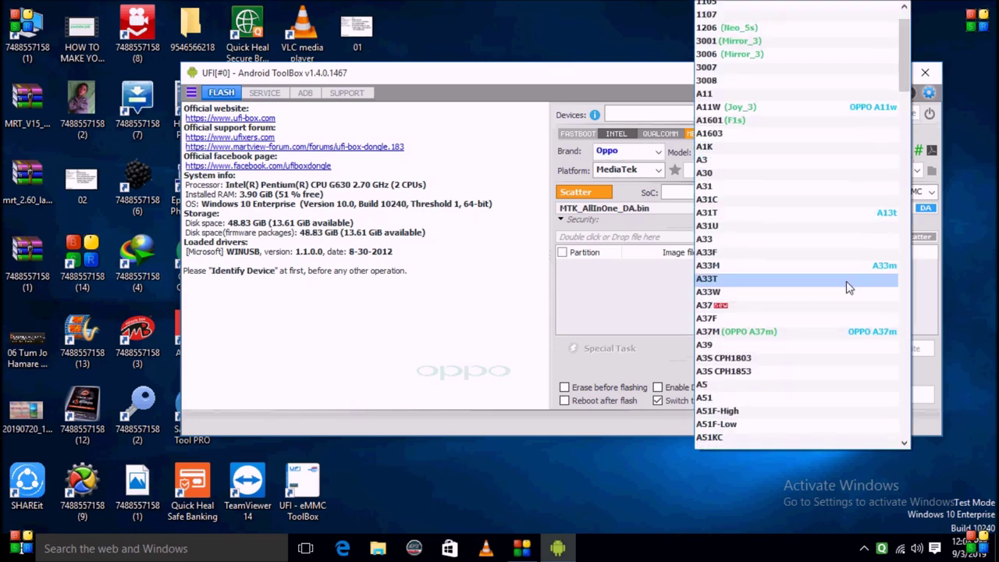
{"action": "scroll", "coordinate": [847, 288], "scroll_direction": "down", "scroll_amount": 20}
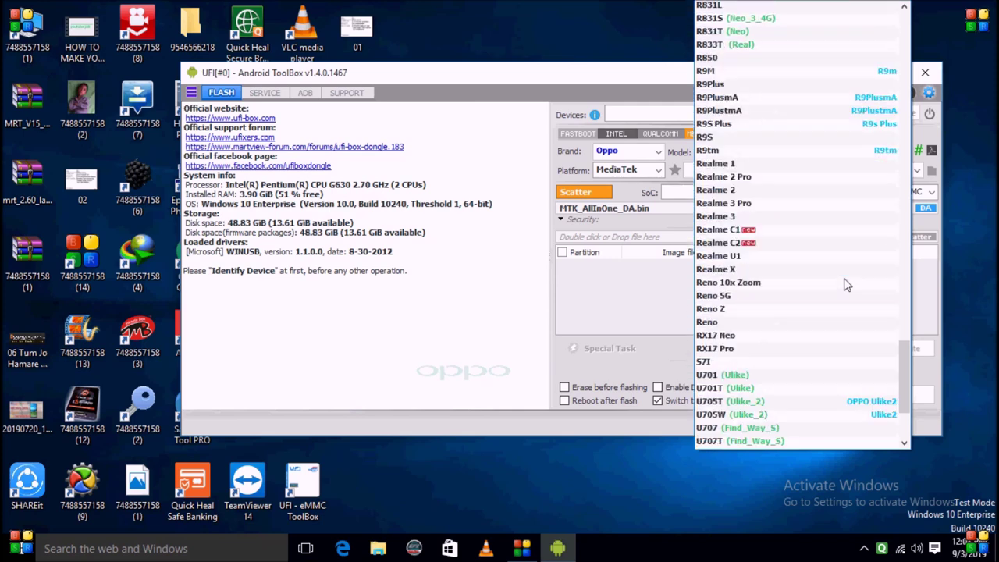
{"action": "left_click", "coordinate": [752, 244]}
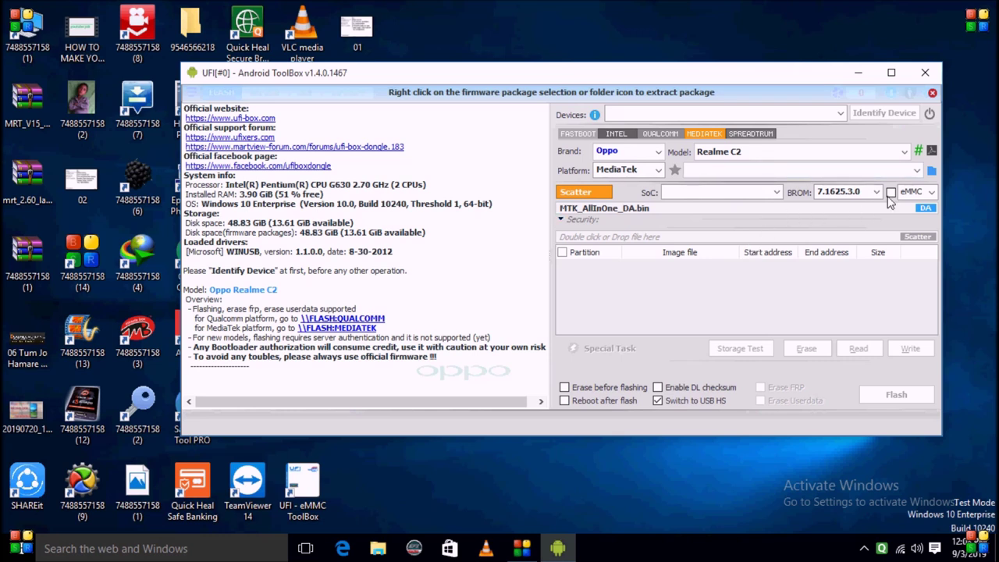
Check the firmware package list for the Realme C2
{"action": "left_click", "coordinate": [920, 171]}
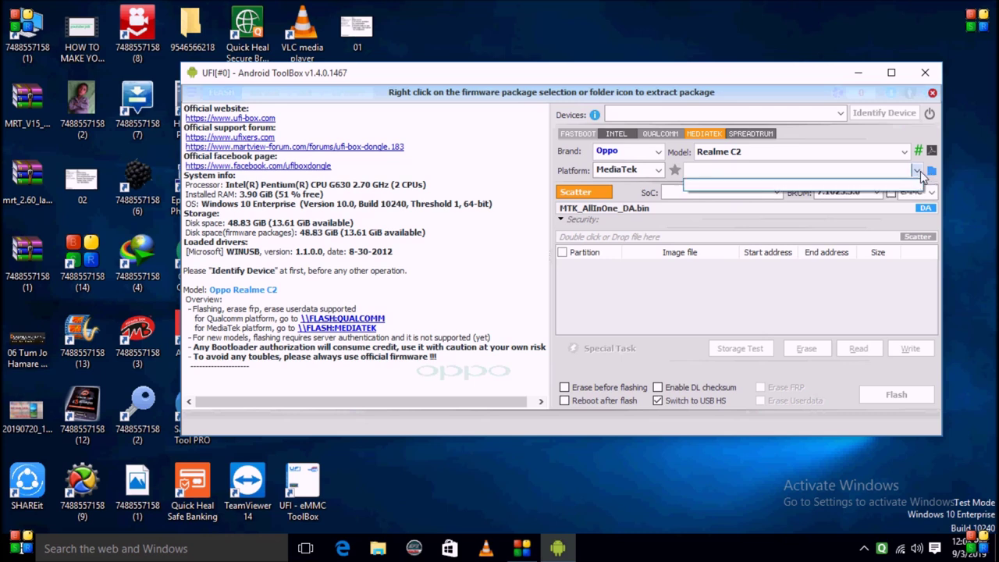
{"action": "left_click", "coordinate": [920, 171]}
{"action": "left_click", "coordinate": [921, 171]}
{"action": "left_click", "coordinate": [920, 171]}
{"action": "left_click", "coordinate": [921, 171]}
{"action": "left_click", "coordinate": [920, 171]}
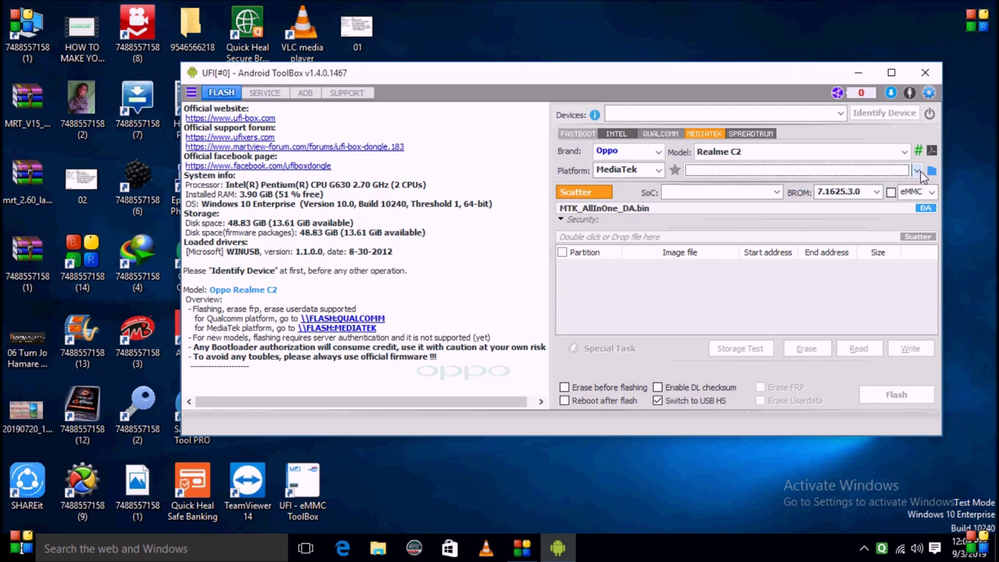
{"action": "left_click", "coordinate": [921, 171]}
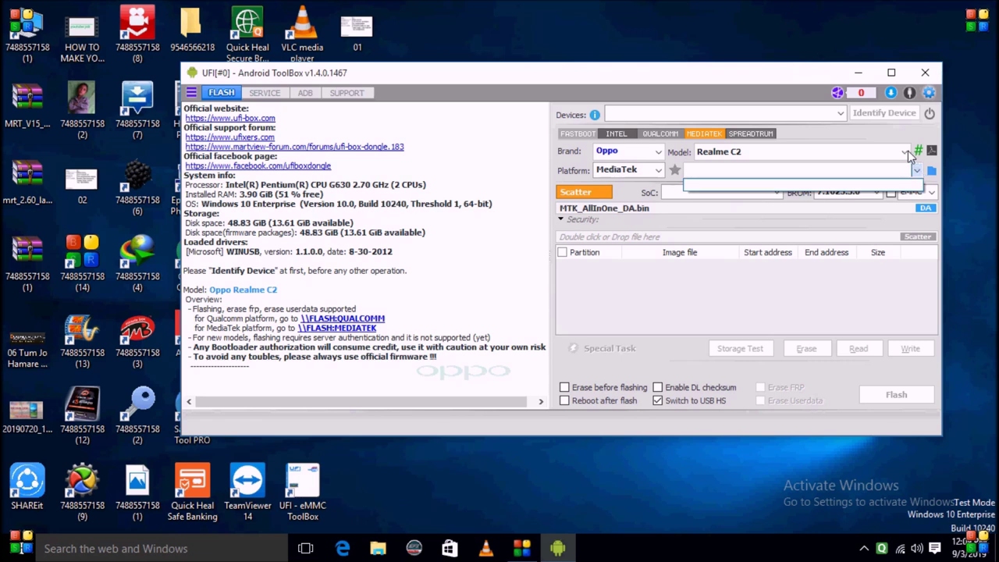
Change the model to Realme C1 and list its firmware packages
{"action": "left_click", "coordinate": [908, 150]}
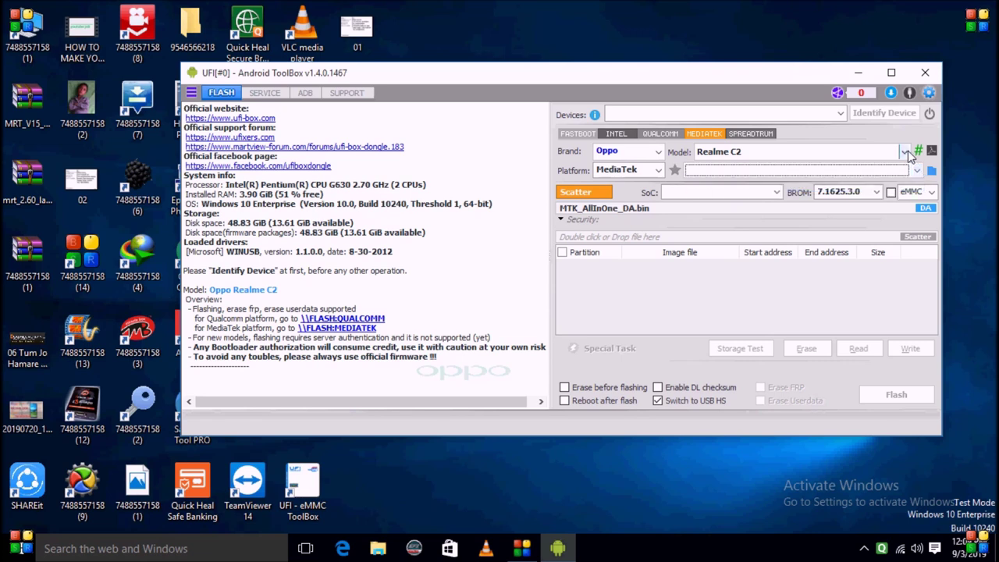
{"action": "left_click", "coordinate": [907, 153]}
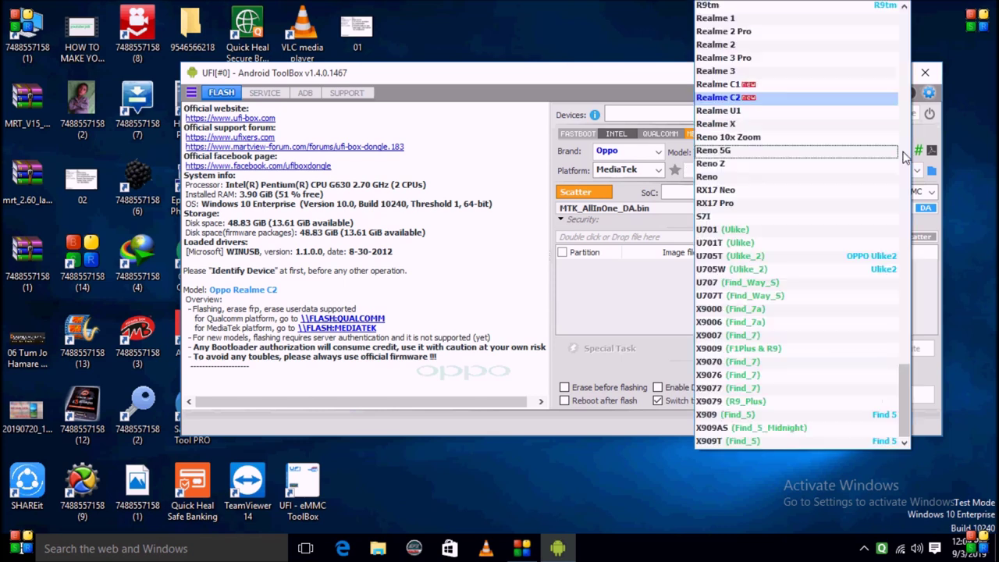
{"action": "left_click", "coordinate": [765, 86]}
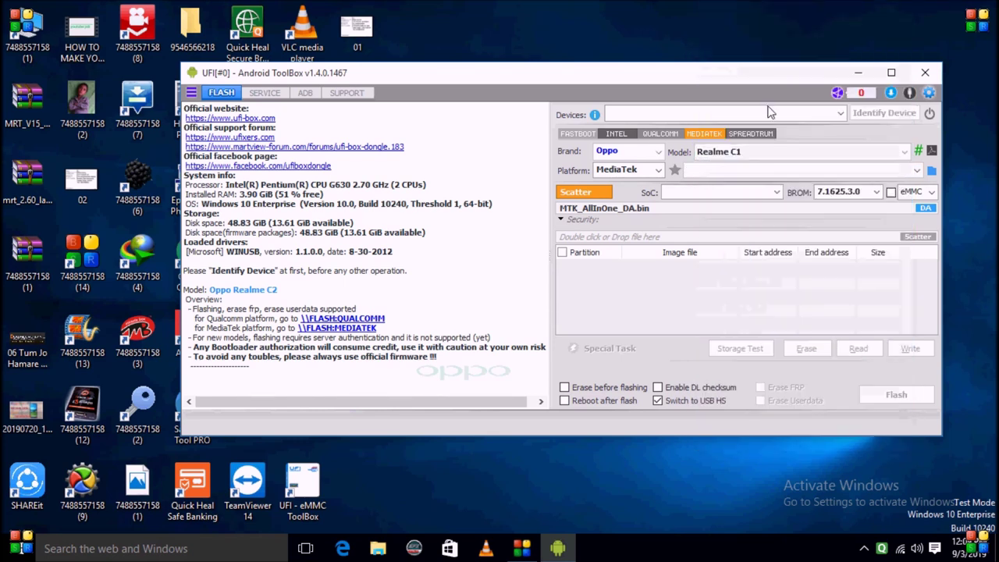
{"action": "left_click", "coordinate": [917, 170]}
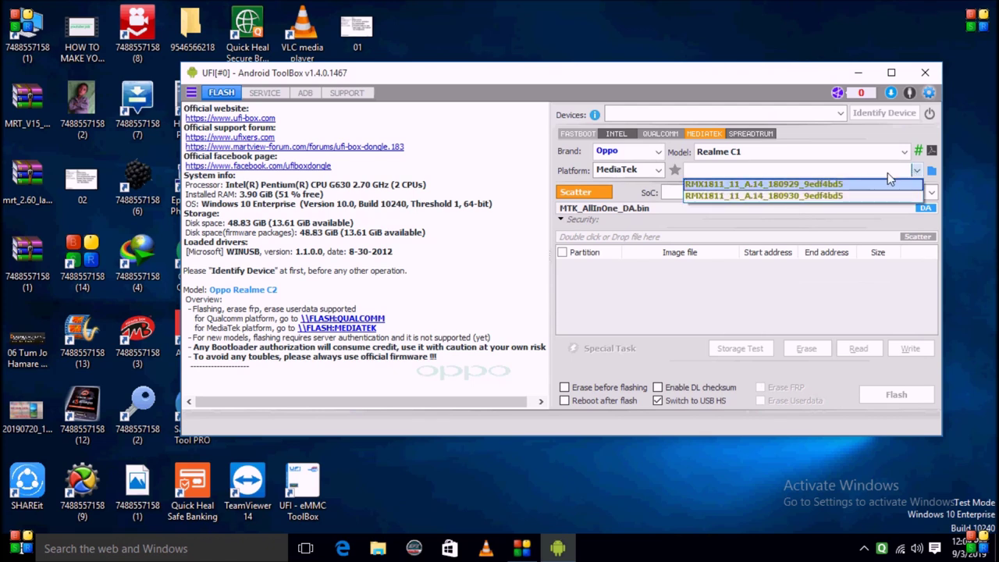
Set the model back to Realme C2 and check its firmware package list again
{"action": "left_click", "coordinate": [905, 155]}
{"action": "left_click", "coordinate": [905, 153]}
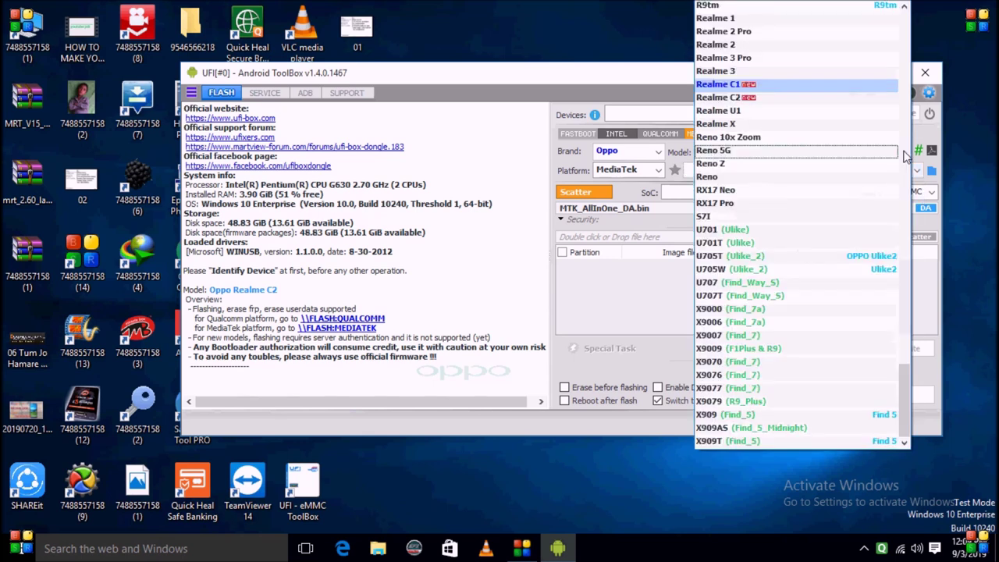
{"action": "left_click", "coordinate": [763, 98]}
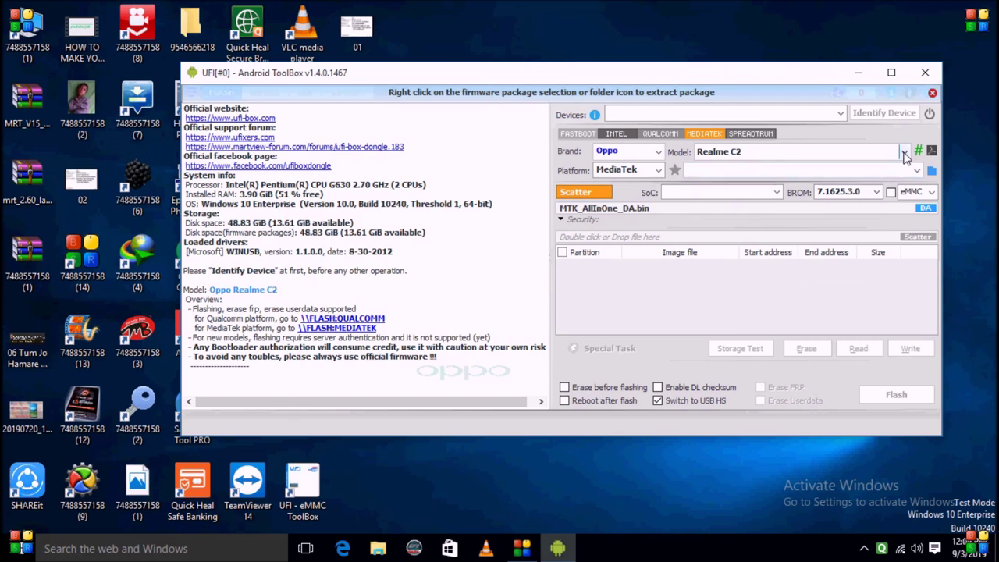
{"action": "left_click", "coordinate": [918, 171]}
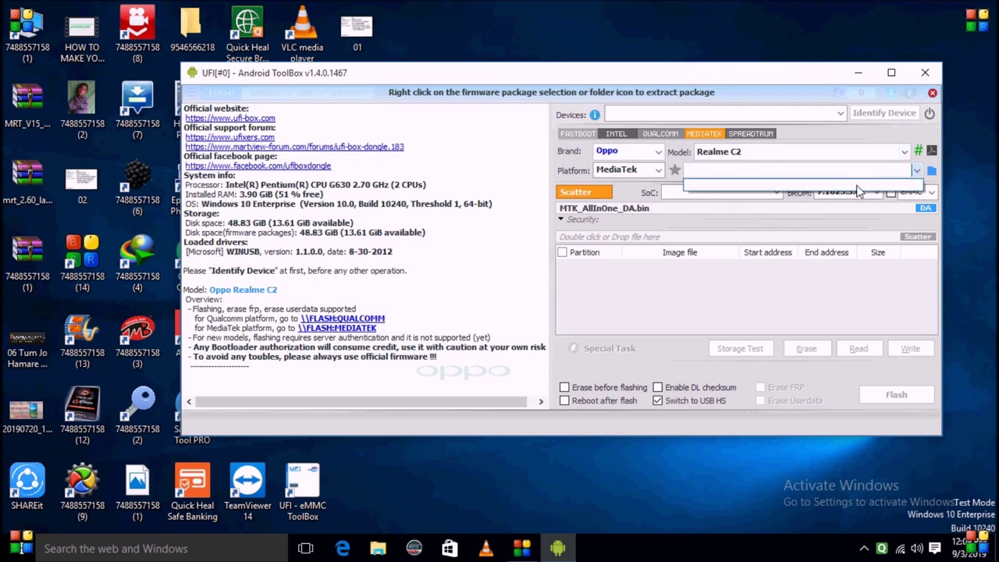
Open the Realme C2 firmware folder, select the archive RMX1941EX_11_A.10_190507_c80b7906, and close the folder window
{"action": "left_click", "coordinate": [933, 173]}
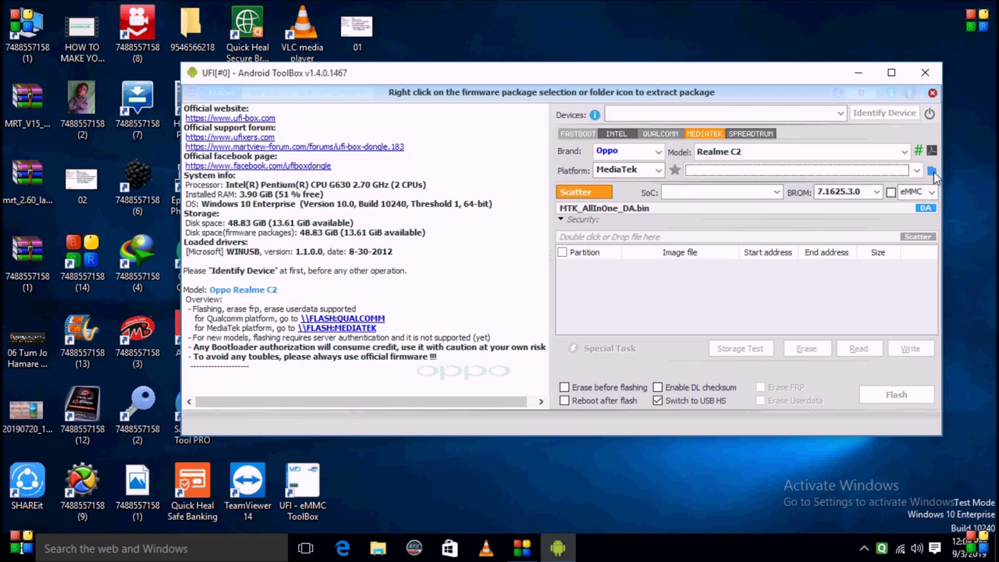
{"action": "left_click", "coordinate": [933, 174]}
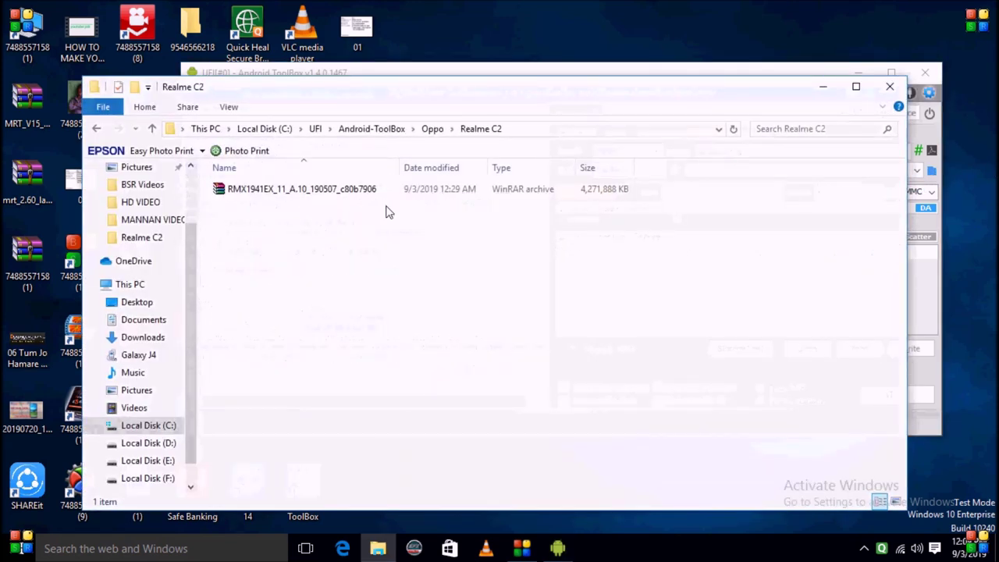
{"action": "left_click", "coordinate": [361, 194]}
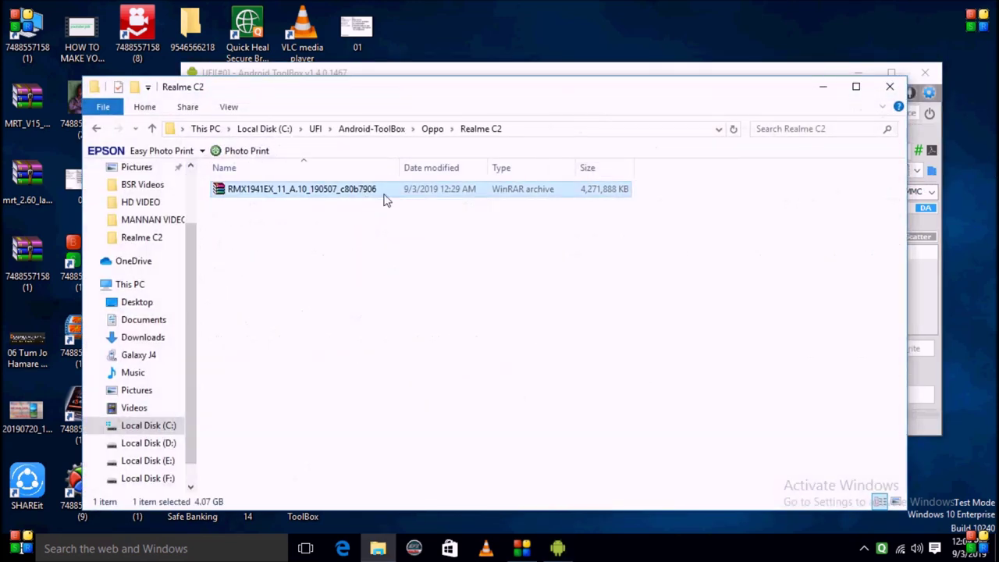
{"action": "left_click", "coordinate": [890, 87]}
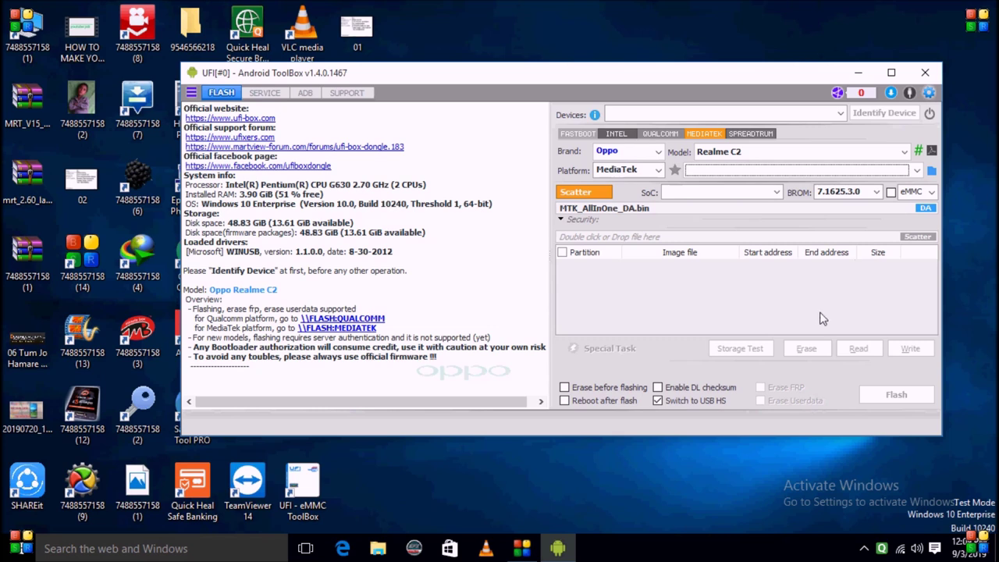
Enable Reboot after flash for MediaTek and Factory reset for Fastboot, and return to the MediaTek flashing options
{"action": "left_click", "coordinate": [566, 404]}
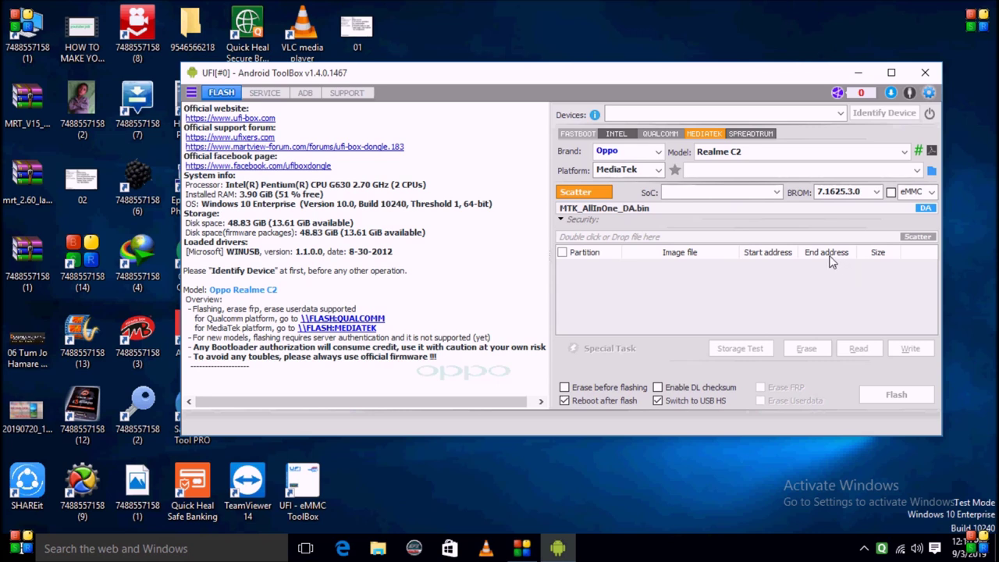
{"action": "left_click", "coordinate": [570, 134]}
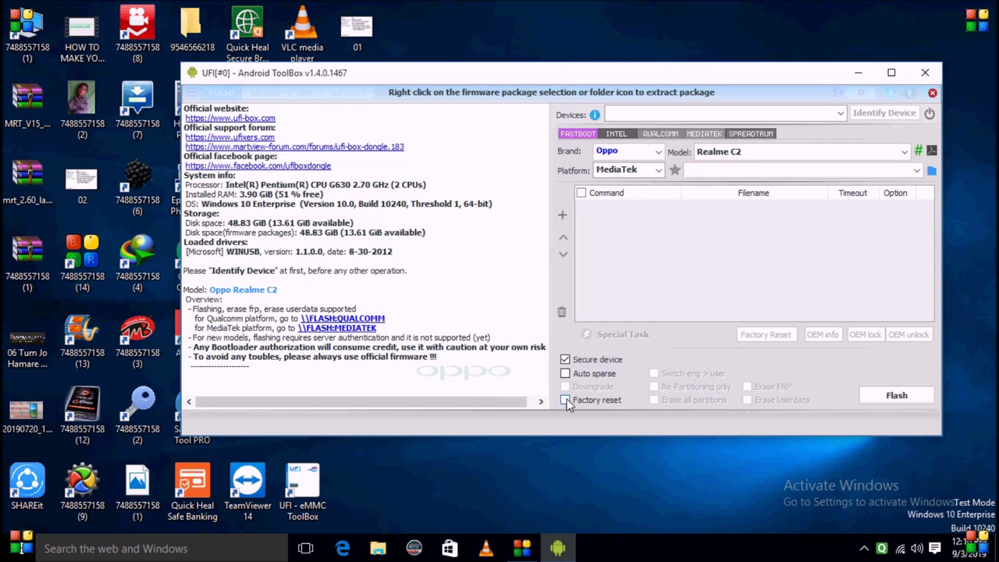
{"action": "left_click", "coordinate": [565, 399]}
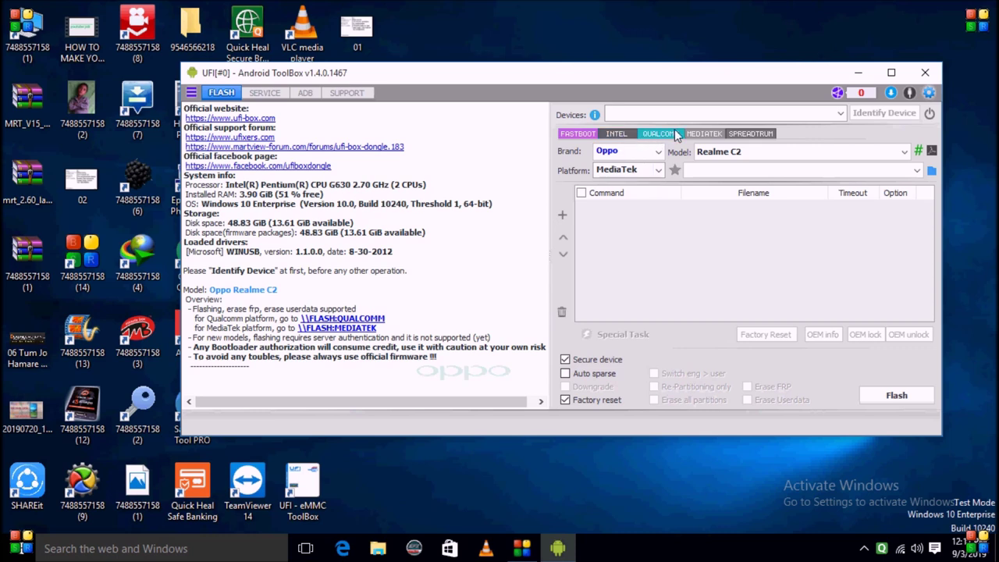
{"action": "left_click", "coordinate": [704, 133]}
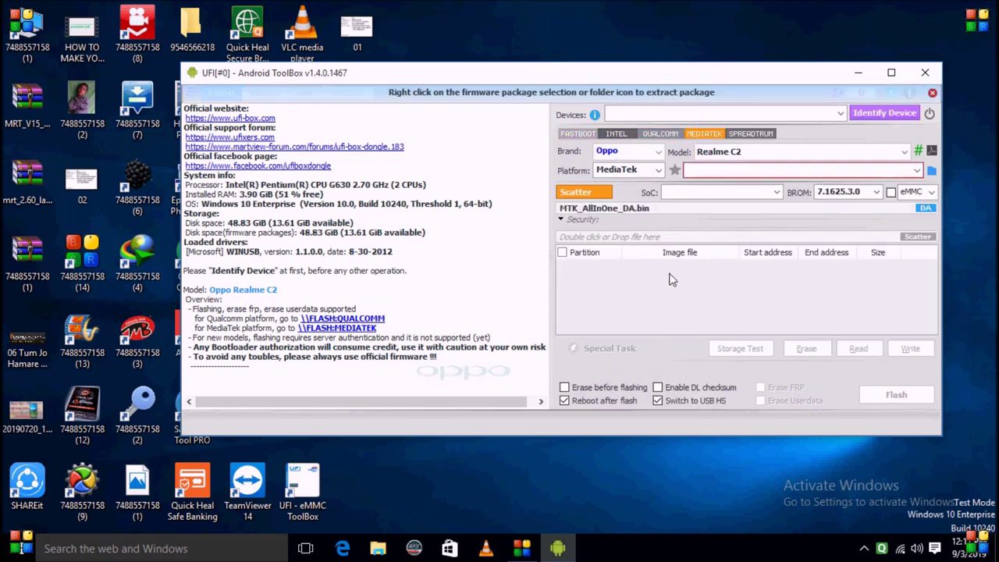